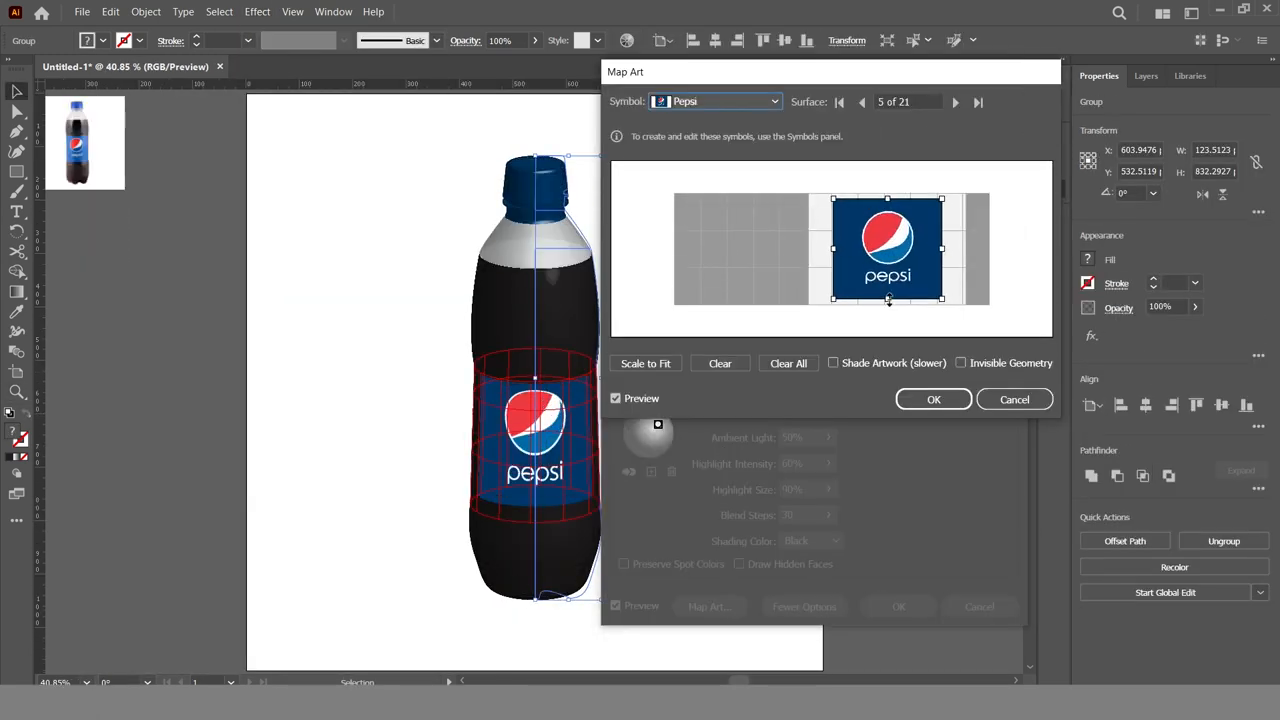
pyautogui.moveTo(888, 300); pyautogui.dragTo(963, 317)
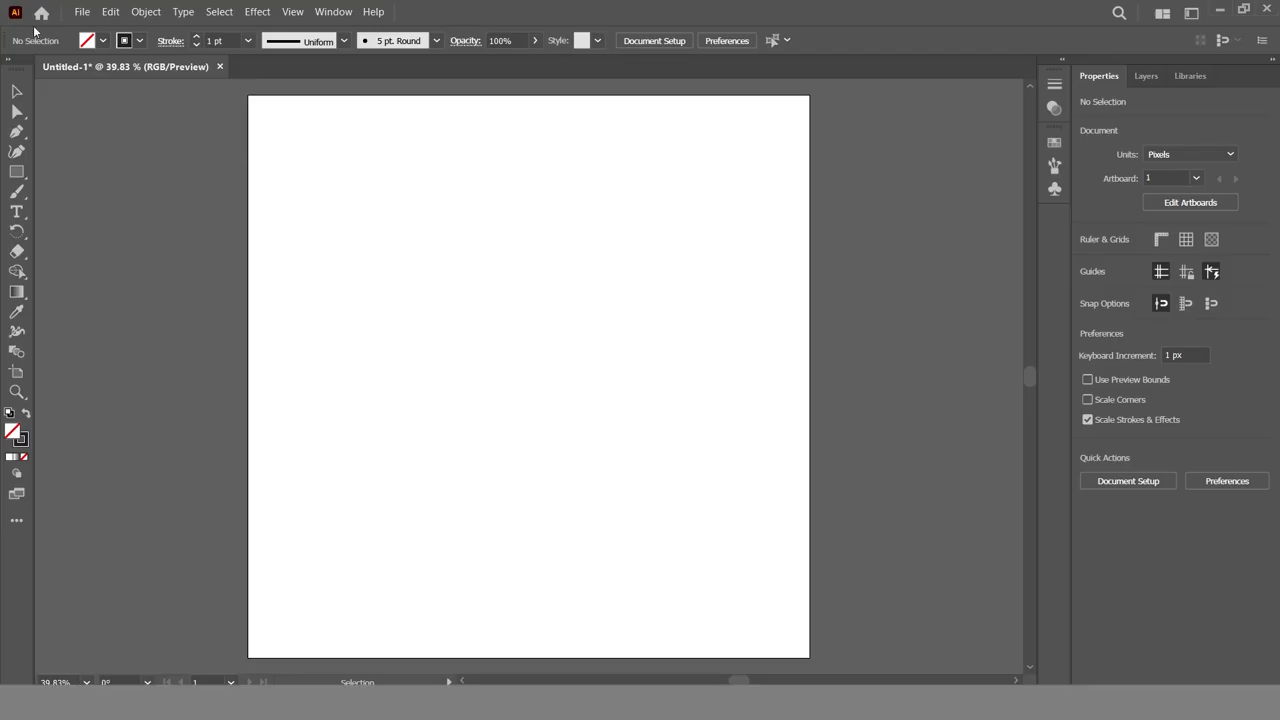
# Place Pepsi logo.jpg and the bottle photo pepsi-cold-drink.jpg in the document and embed both images
pyautogui.click(82, 11)
pyautogui.click(100, 273)
pyautogui.click(517, 263)
pyautogui.keyDown('ctrl'); pyautogui.click(285, 266); pyautogui.keyUp('ctrl')
pyautogui.press('Return')
pyautogui.click(421, 256)
pyautogui.click(300, 366)
pyautogui.moveTo(449, 479); pyautogui.dragTo(709, 361)
pyautogui.click(1118, 482)
pyautogui.click(463, 311)
pyautogui.click(1122, 480)
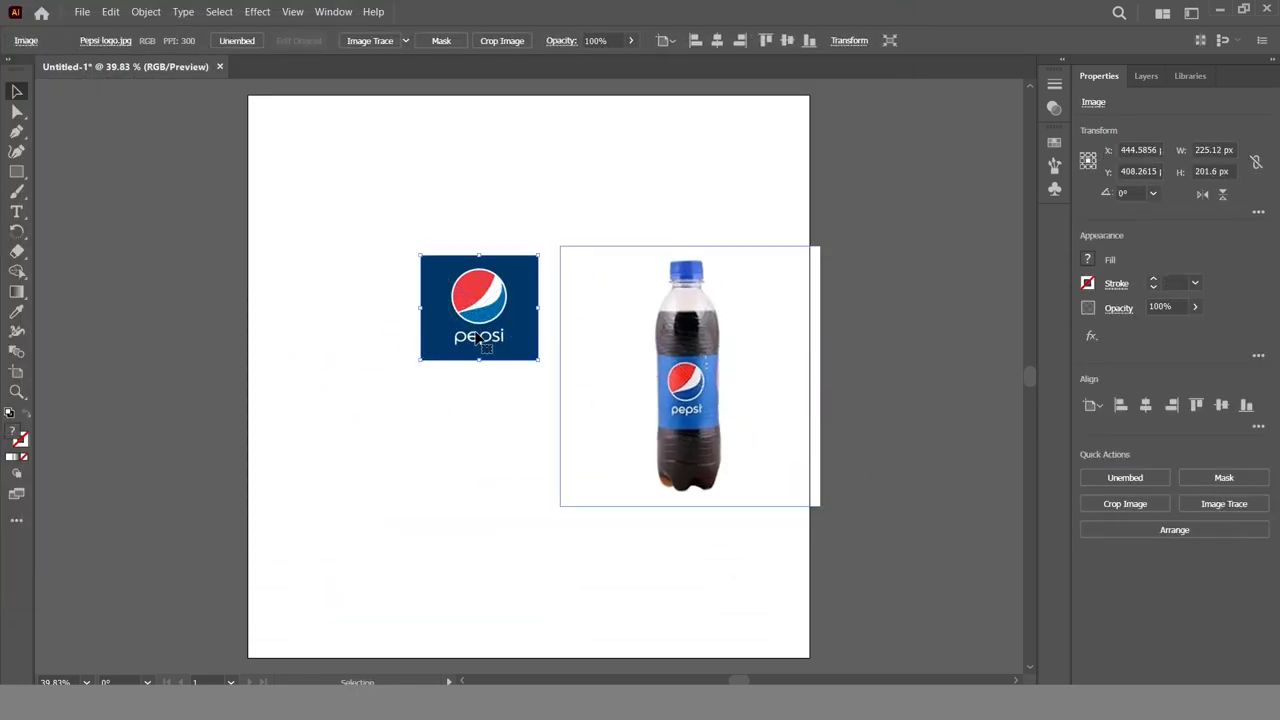
# Move the logo off the artboard, enlarge the bottle photo to about 944 px square and centre it on the artboard
pyautogui.moveTo(501, 307); pyautogui.dragTo(163, 240)
pyautogui.moveTo(762, 400); pyautogui.dragTo(574, 388)
pyautogui.moveTo(651, 232); pyautogui.dragTo(766, 107)
pyautogui.moveTo(526, 401); pyautogui.dragTo(542, 413)
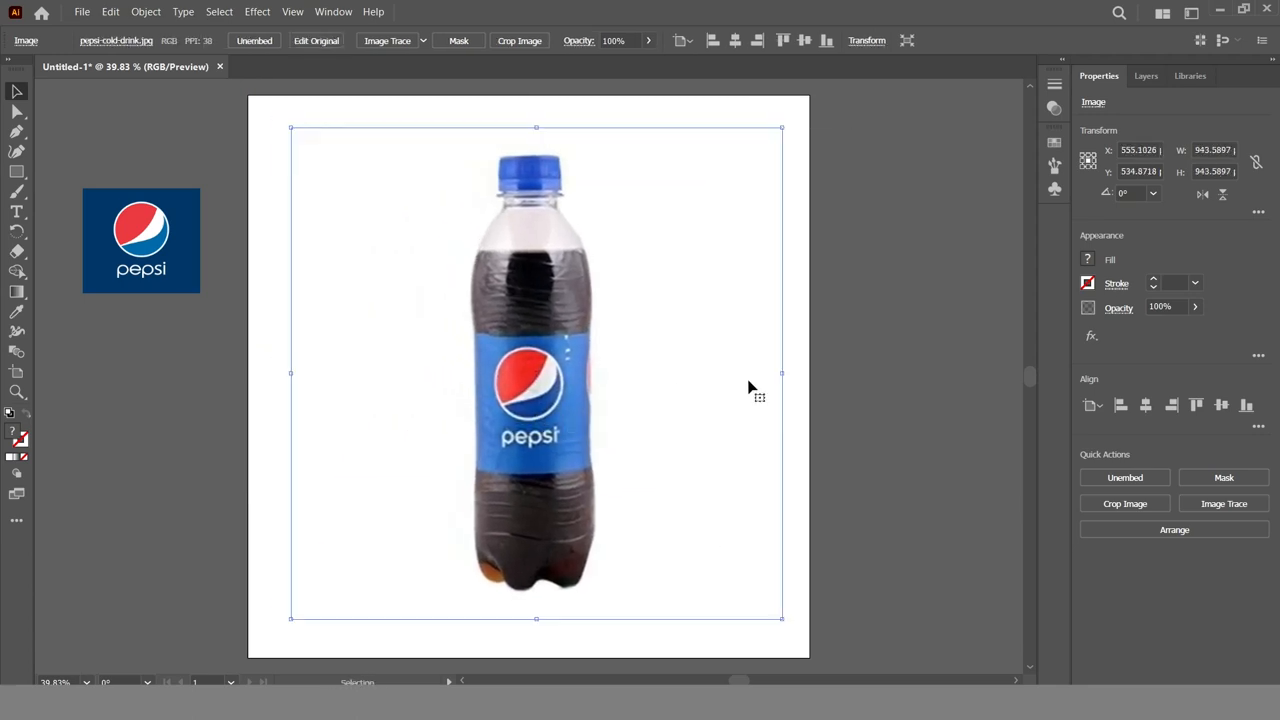
pyautogui.click(803, 411)
# Show the rulers and place a vertical guide through the centre of the bottle cap
pyautogui.press('z')
pyautogui.click(530, 376)
pyautogui.click(520, 262)
pyautogui.click(520, 257)
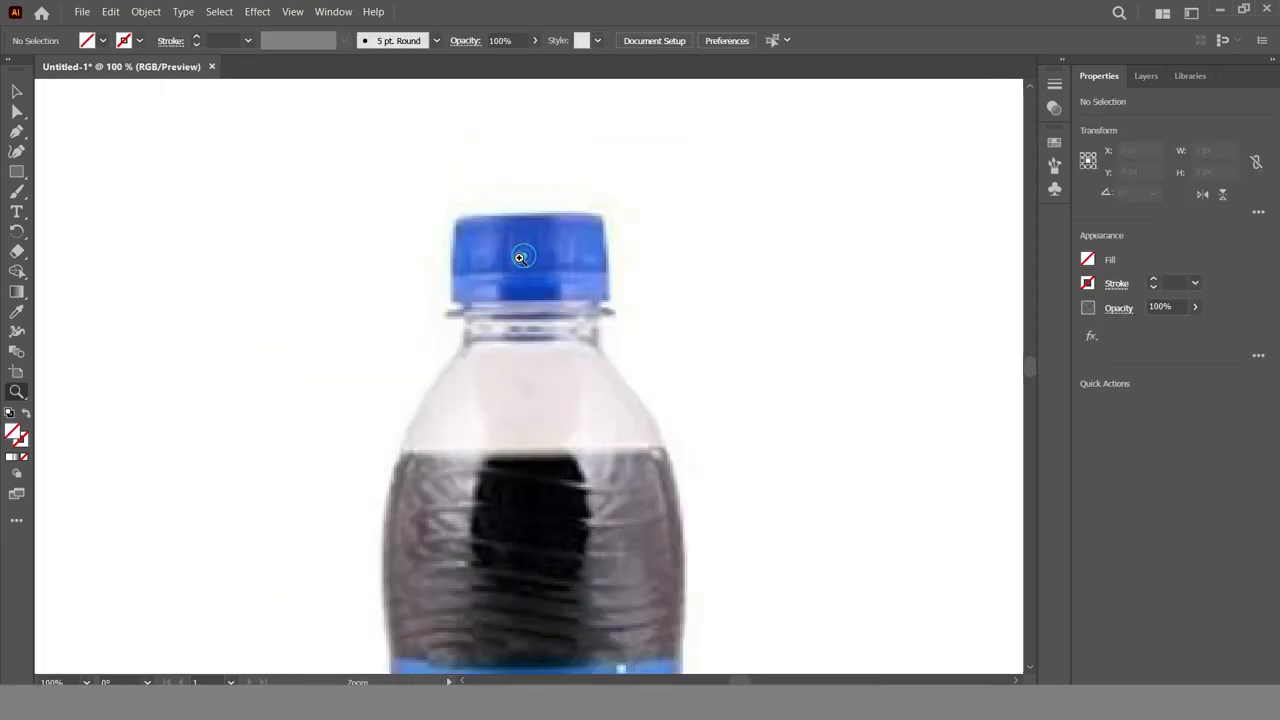
pyautogui.click(16, 91)
pyautogui.hotkey('ctrl', 'r')
pyautogui.moveTo(40, 388); pyautogui.dragTo(383, 405)
pyautogui.moveTo(531, 407); pyautogui.dragTo(531, 407)
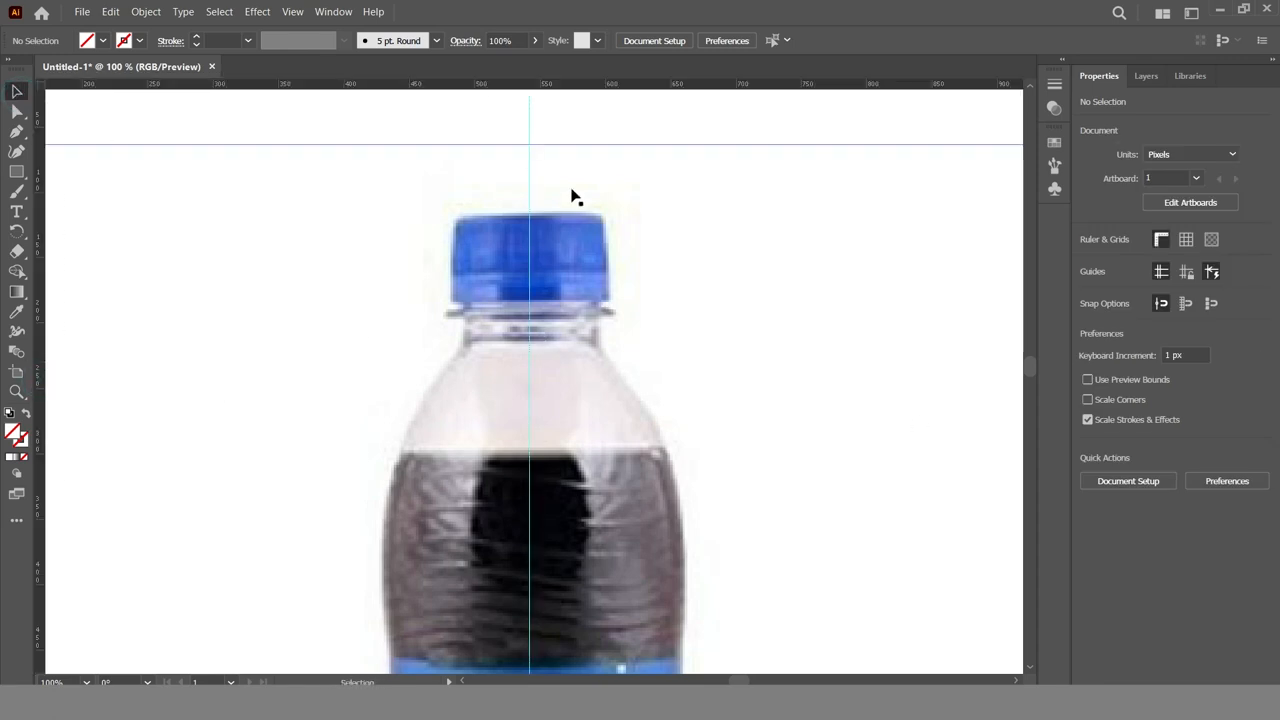
# Using the Pen tool with a 1 pt black stroke and no fill, trace the cap and neck's right half, starting at the centre guide
pyautogui.click(16, 131)
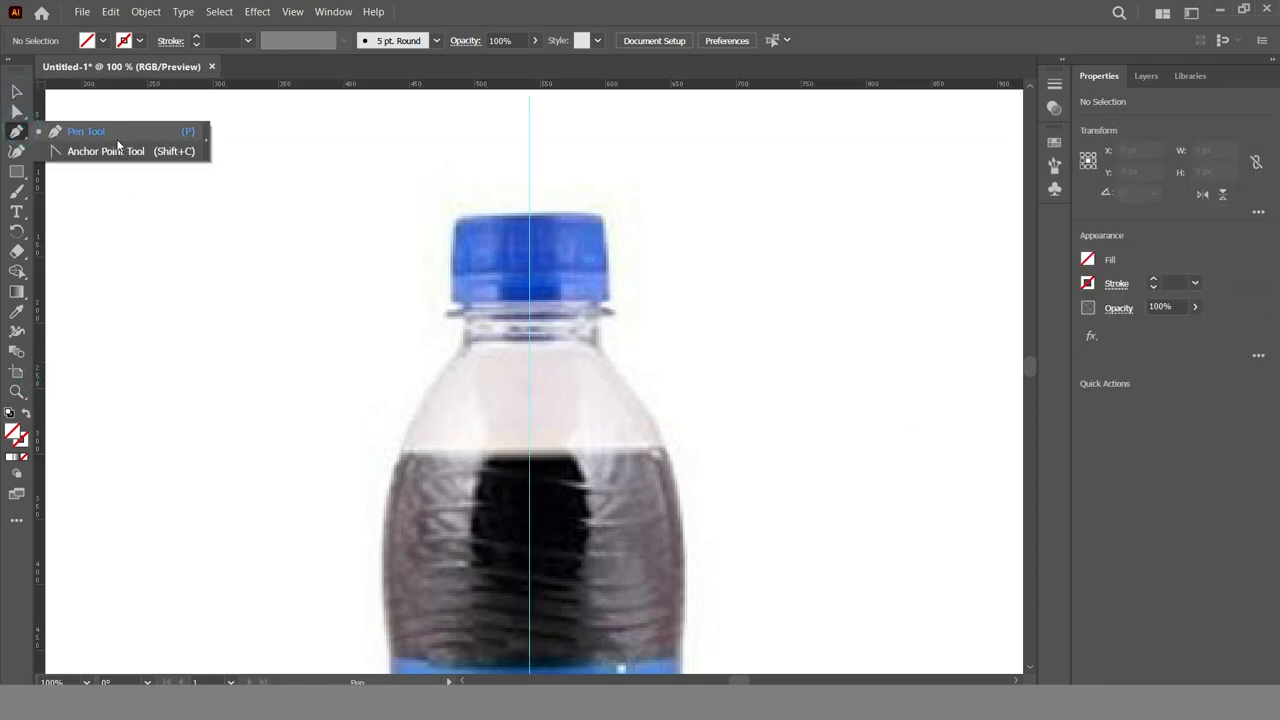
pyautogui.click(139, 41)
pyautogui.click(44, 74)
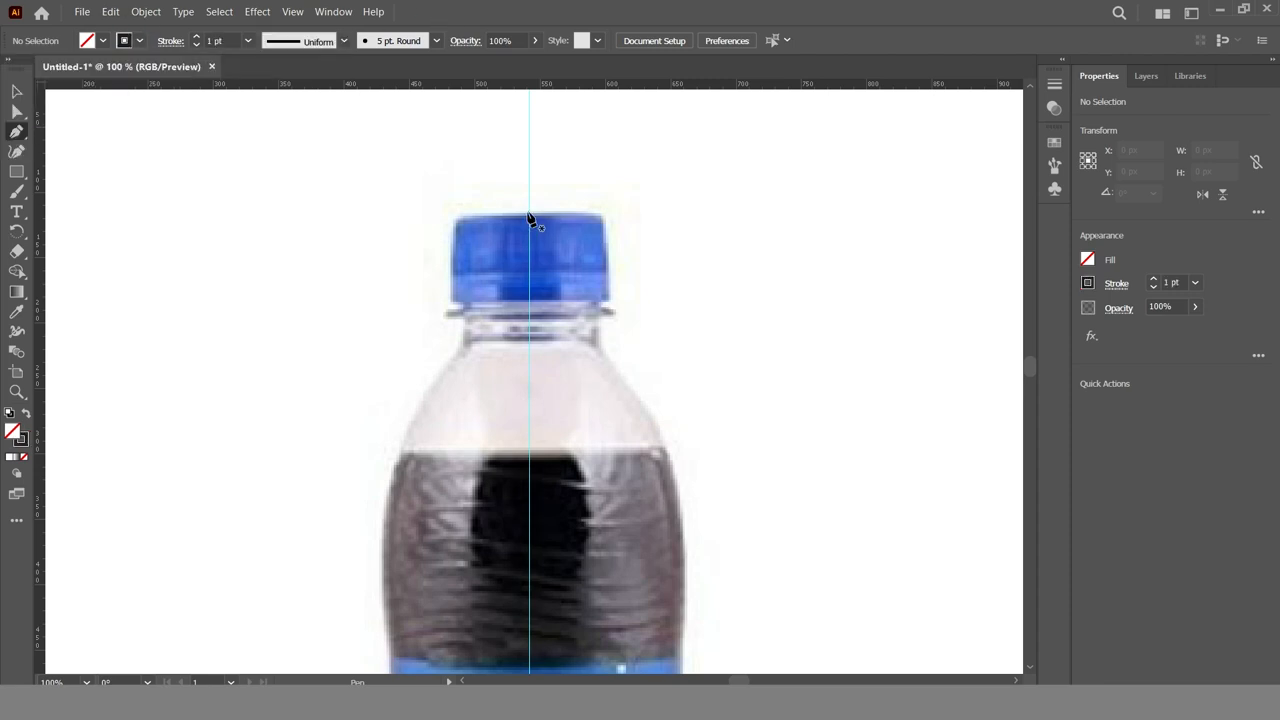
pyautogui.click(531, 215)
pyautogui.click(600, 215)
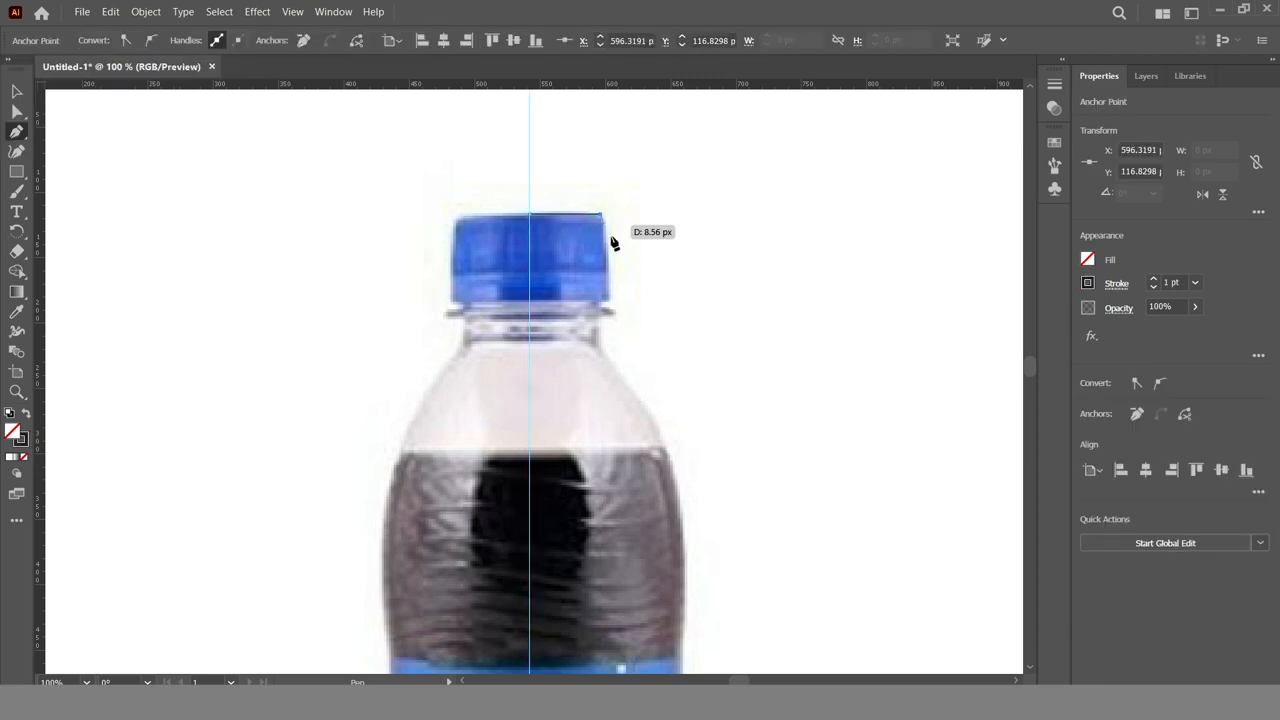
pyautogui.click(608, 300)
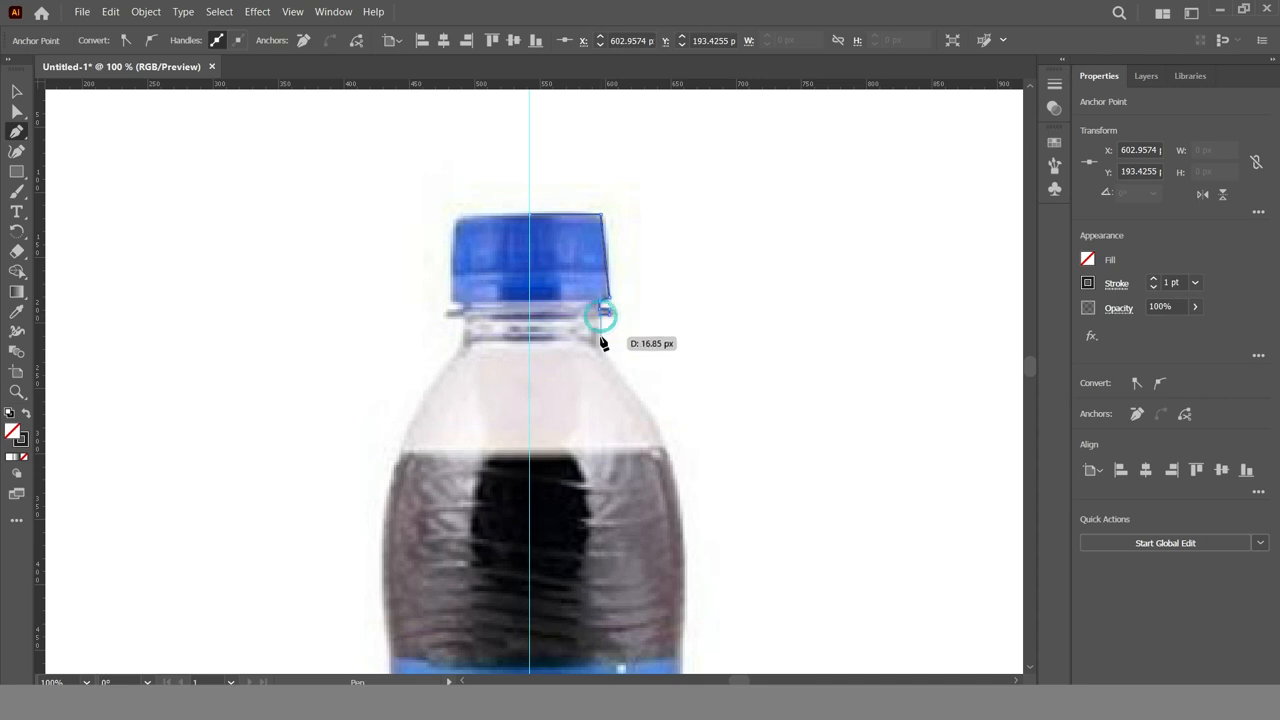
pyautogui.click(600, 340)
# Continue the Pen outline down the shoulder and body and along the wavy base back to the centre guide
pyautogui.click(664, 440)
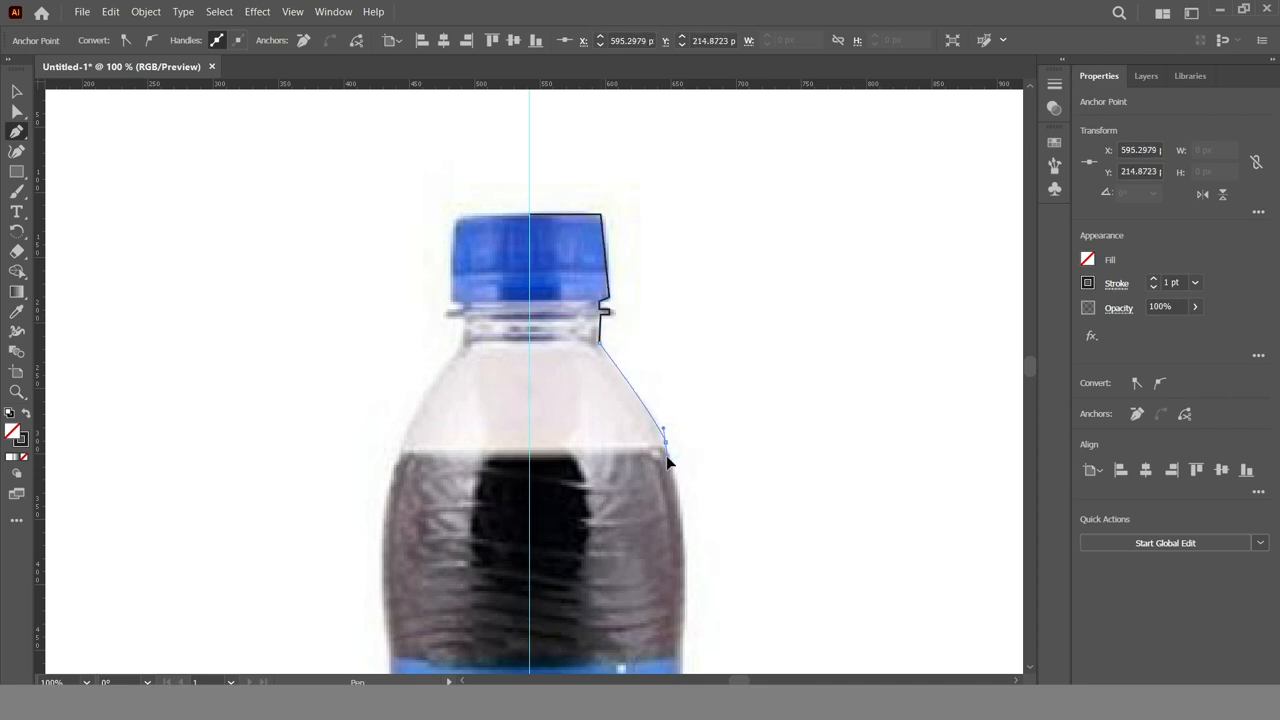
pyautogui.moveTo(664, 451); pyautogui.dragTo(562, 201)
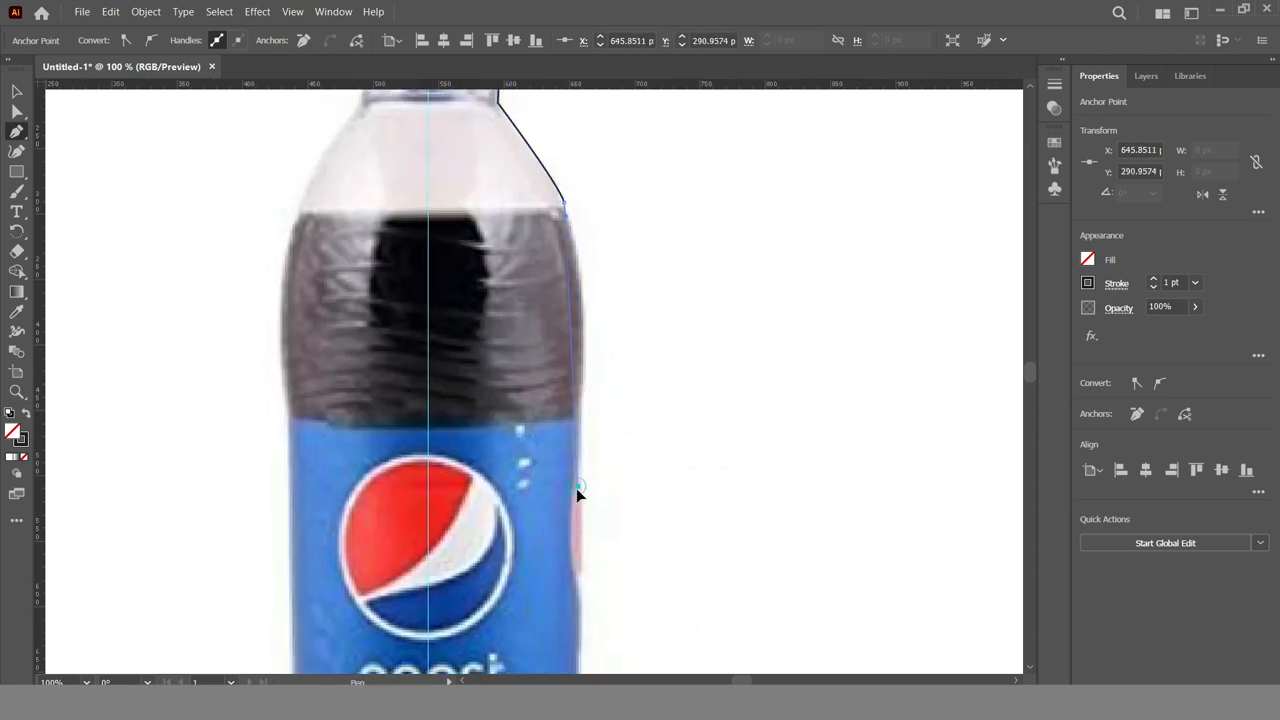
pyautogui.moveTo(554, 603); pyautogui.dragTo(556, 605)
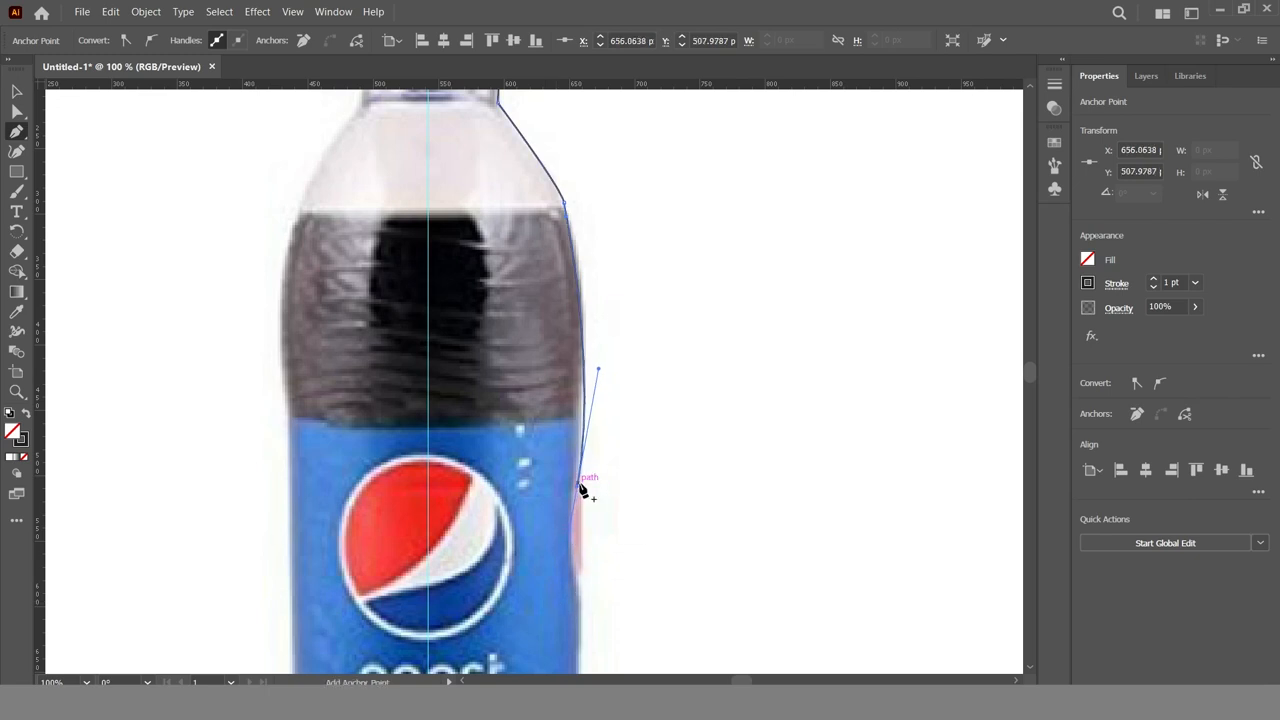
pyautogui.moveTo(572, 502); pyautogui.dragTo(568, 218)
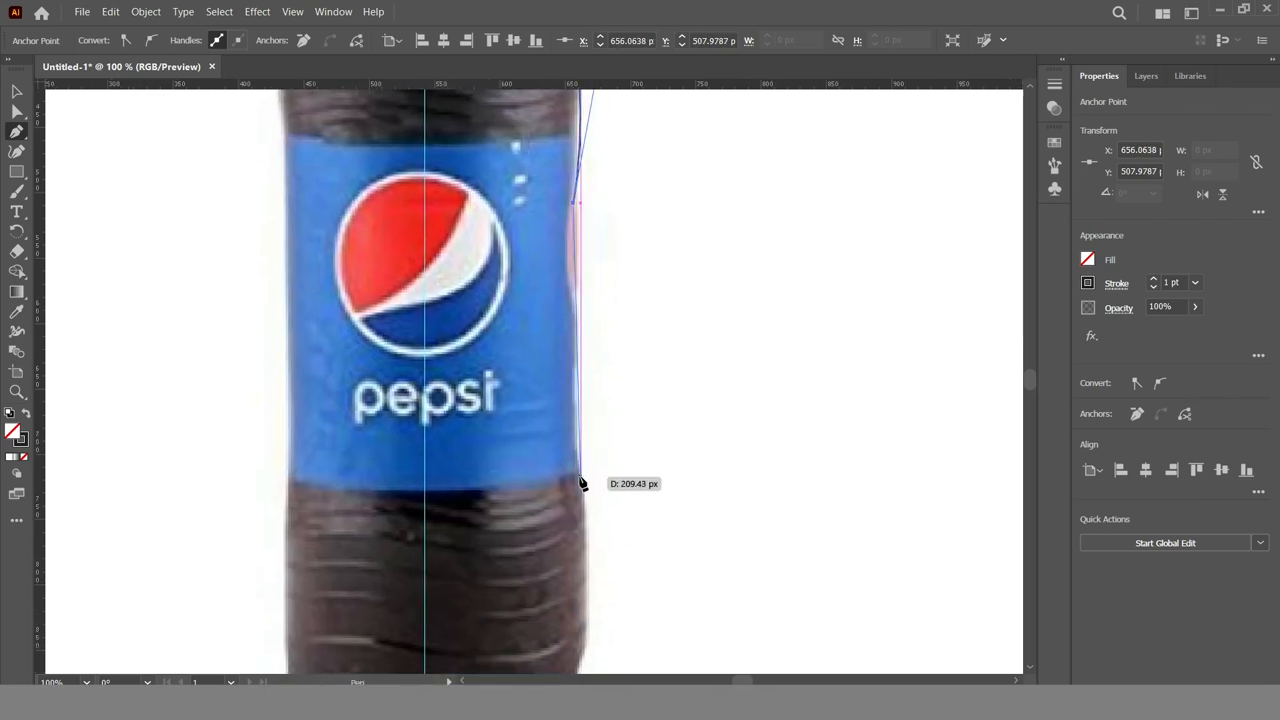
pyautogui.scroll(-3, 595, 635)
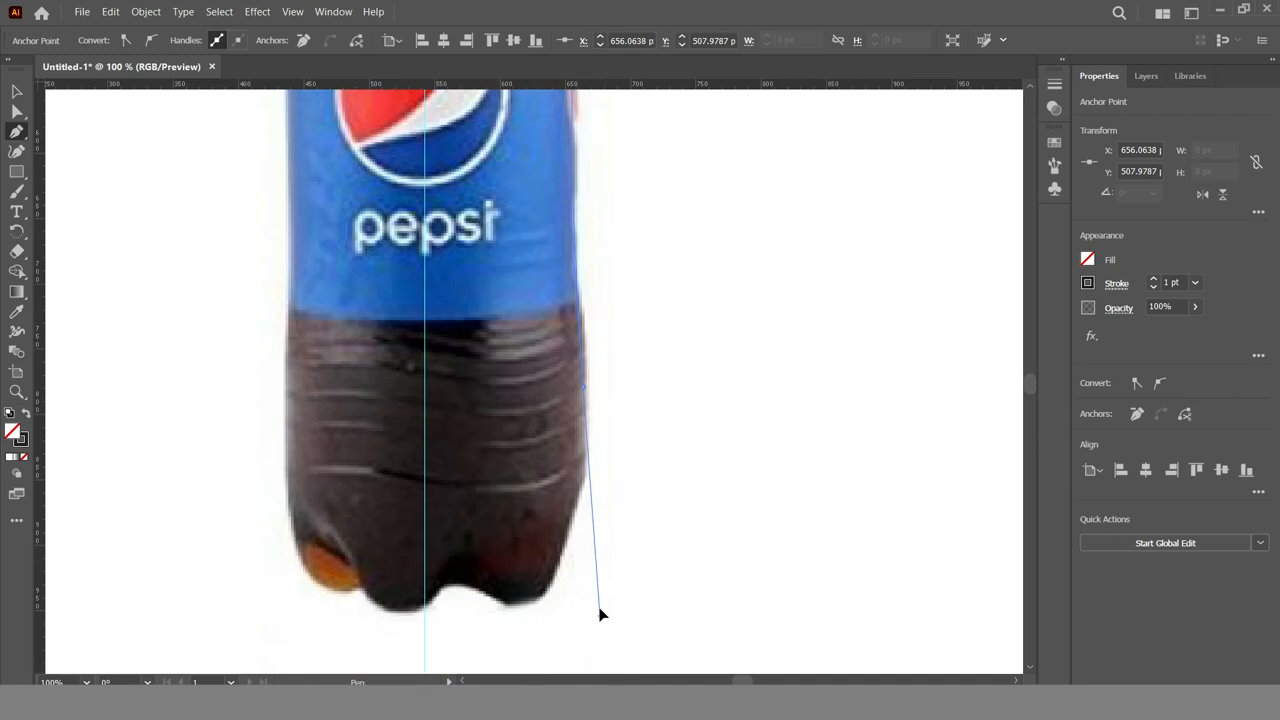
pyautogui.click(586, 503)
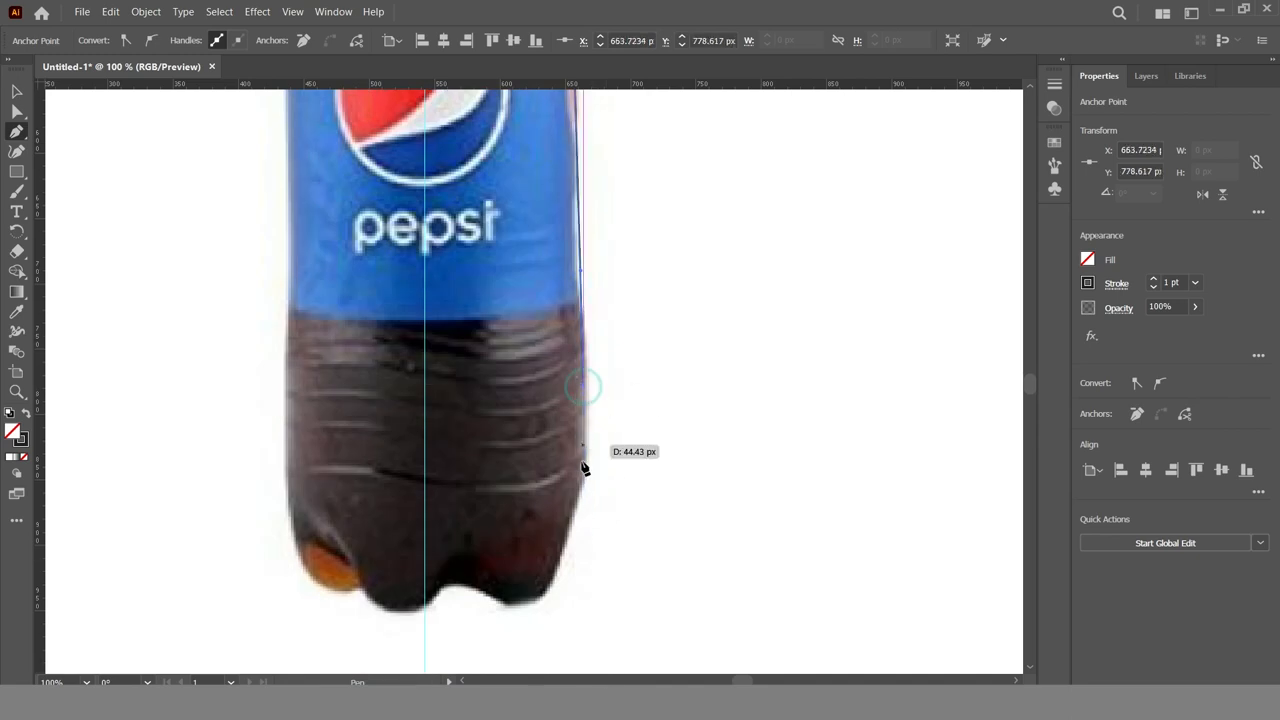
pyautogui.moveTo(575, 515); pyautogui.dragTo(523, 613)
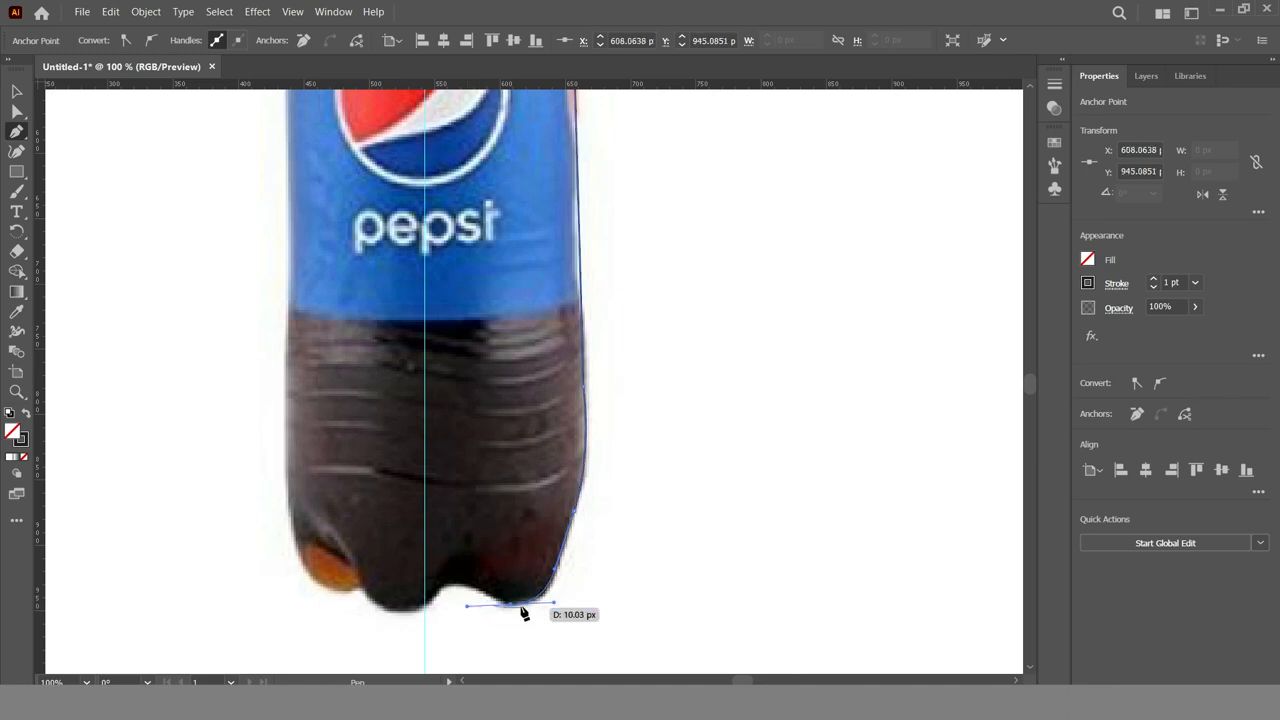
pyautogui.moveTo(441, 588); pyautogui.dragTo(418, 613)
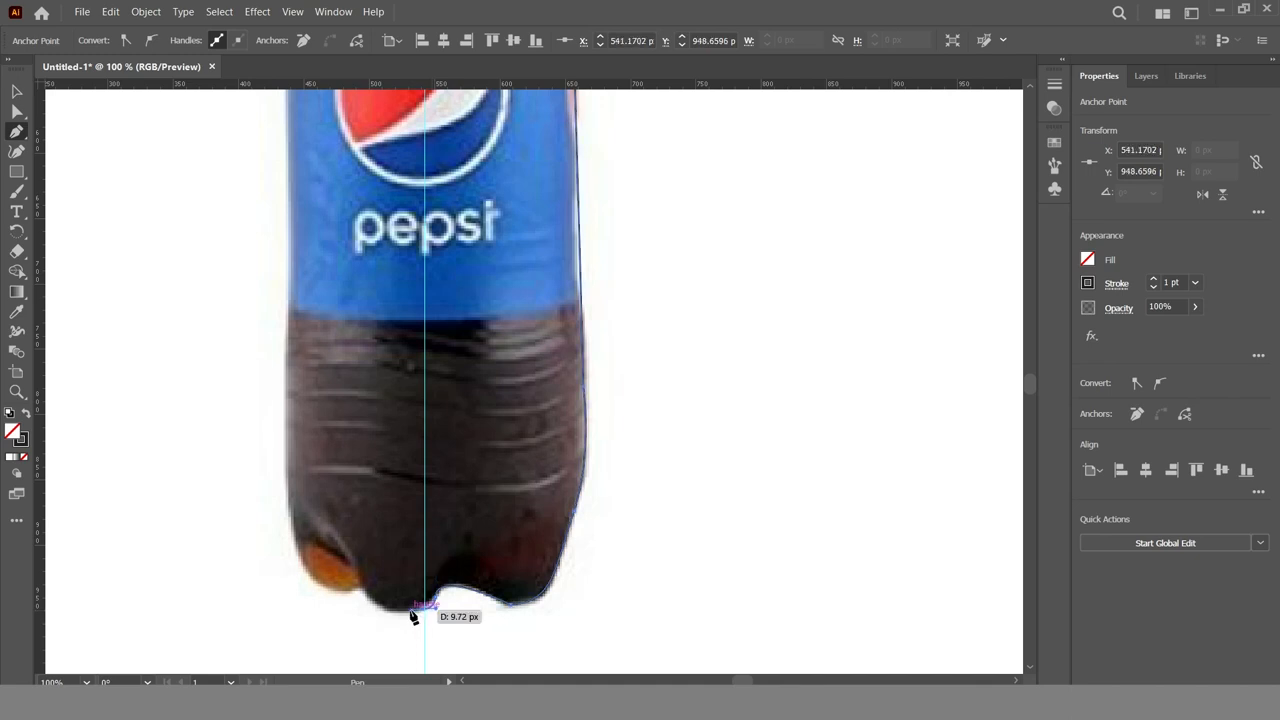
pyautogui.click(17, 92)
# Round the outline's upper outer corner at the cap to a radius of about 6 px
pyautogui.scroll(10, 652, 497)
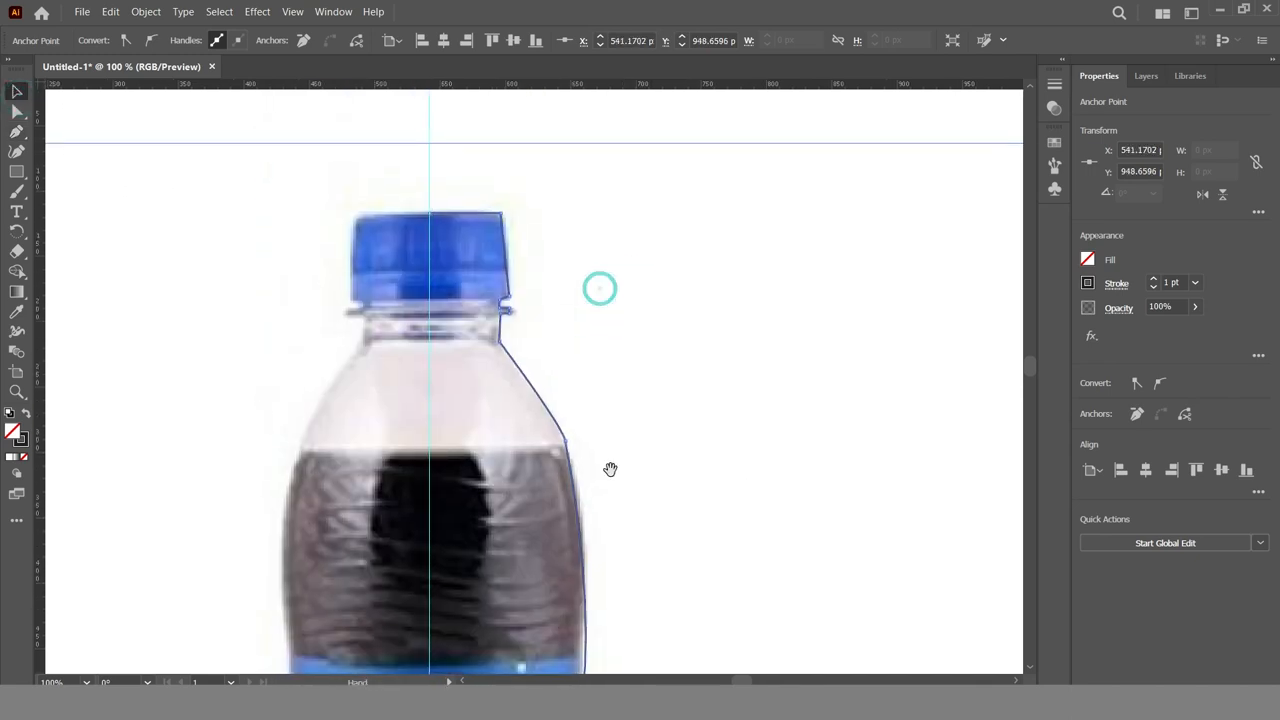
pyautogui.press('z')
pyautogui.click(489, 231)
pyautogui.click(588, 332)
pyautogui.click(588, 332)
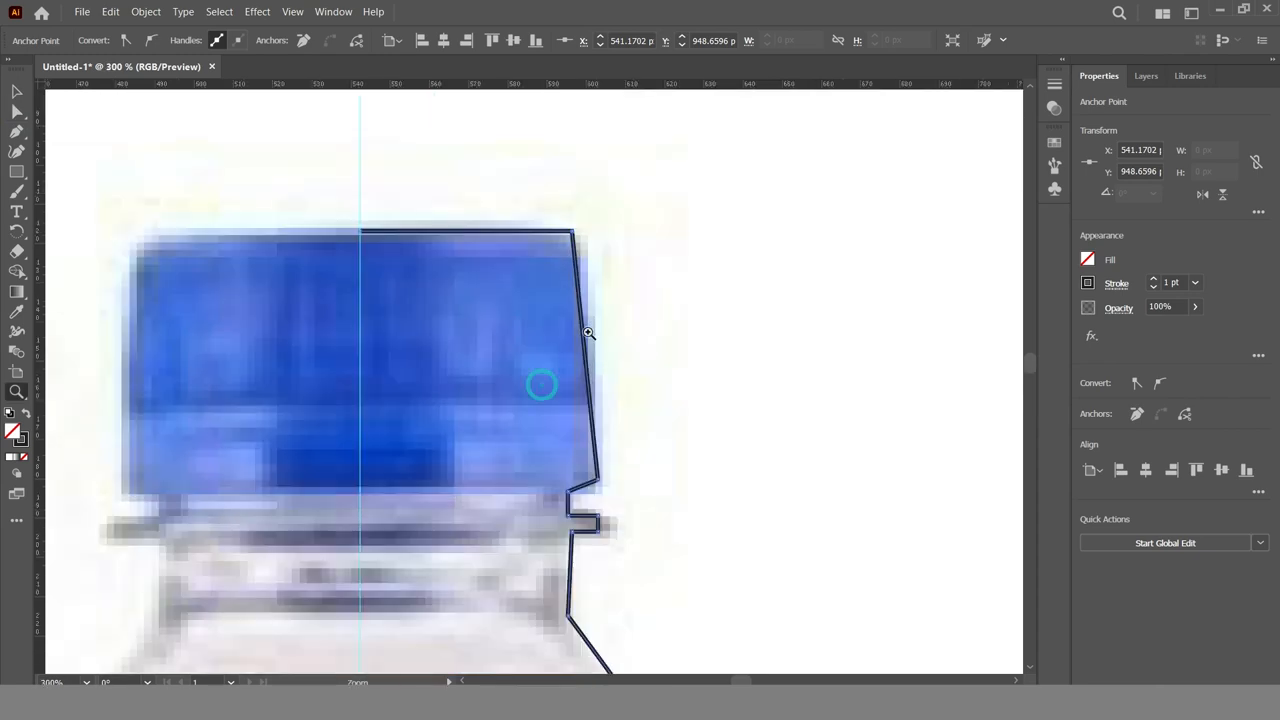
pyautogui.click(570, 232)
pyautogui.moveTo(562, 246); pyautogui.dragTo(563, 273)
pyautogui.scroll(-3, 570, 330)
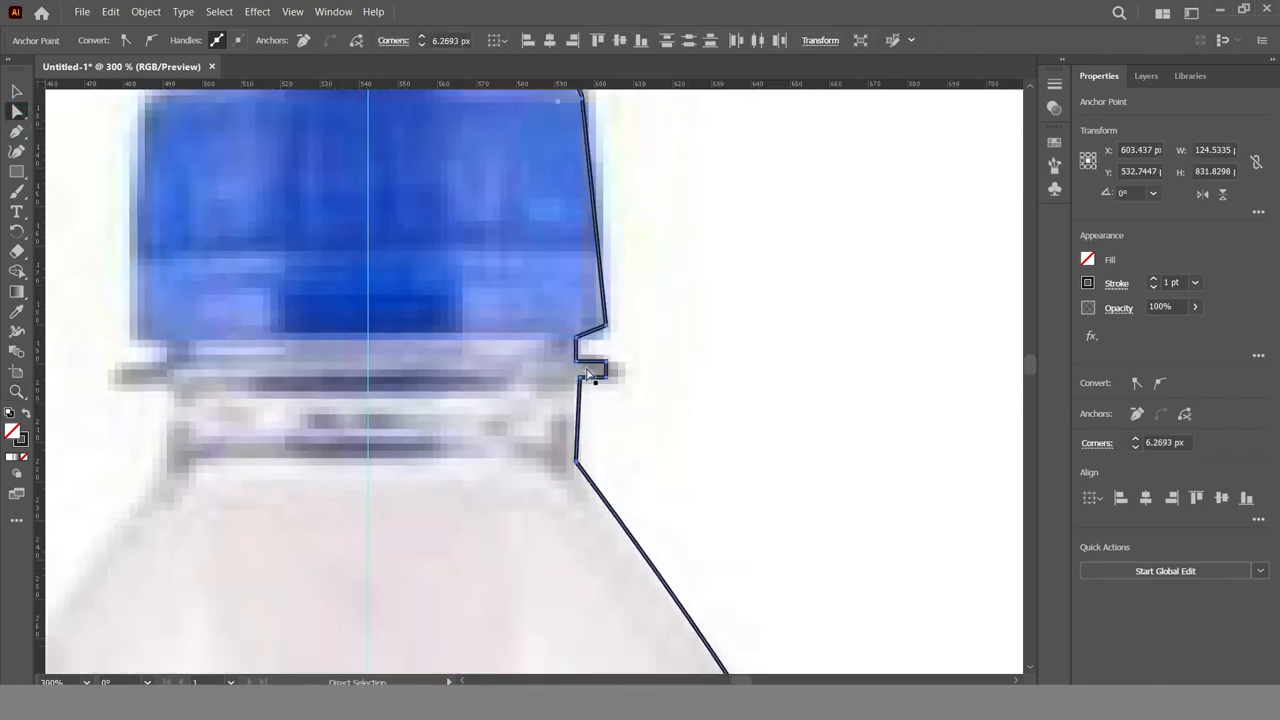
# Round the outline's corner at the base of the neck to a radius of about 14 px
pyautogui.click(577, 462)
pyautogui.moveTo(591, 464); pyautogui.dragTo(641, 479)
pyautogui.press('space')
pyautogui.moveTo(705, 633); pyautogui.dragTo(560, 242)
pyautogui.moveTo(676, 411); pyautogui.dragTo(787, 592)
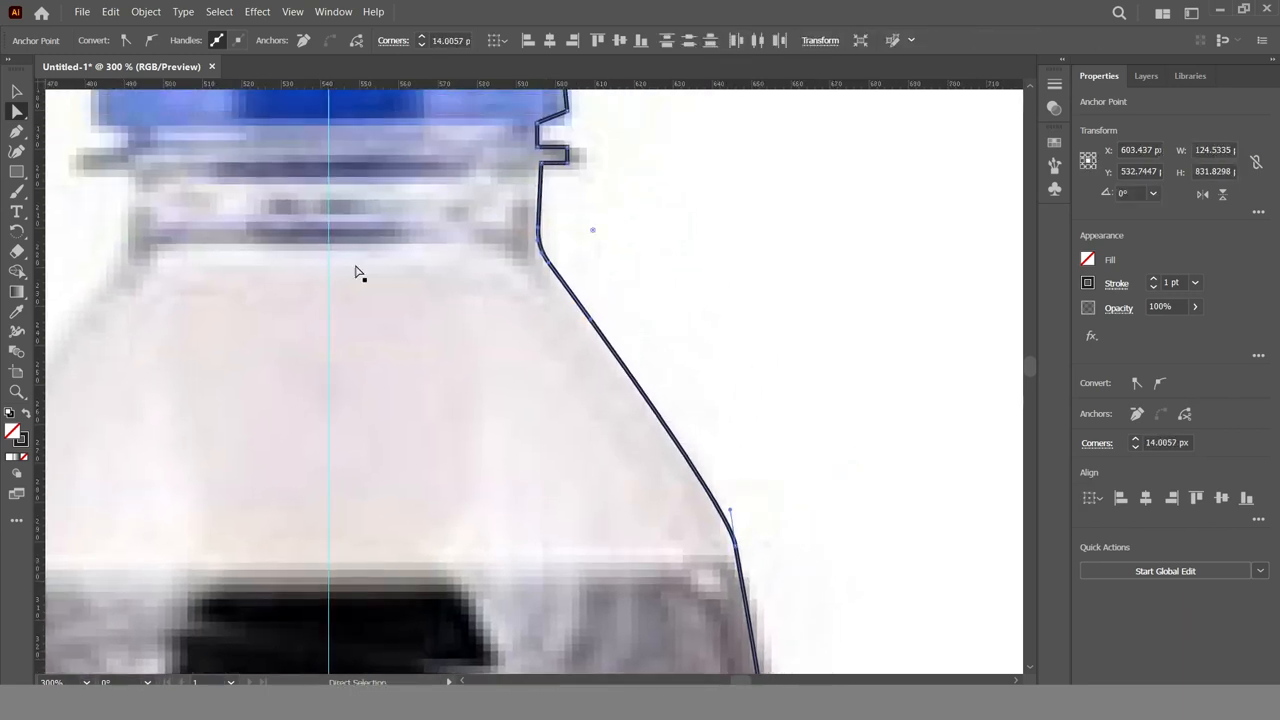
# Move the bottle photo to the right, clear of the traced half outline
pyautogui.click(19, 91)
pyautogui.click(877, 356)
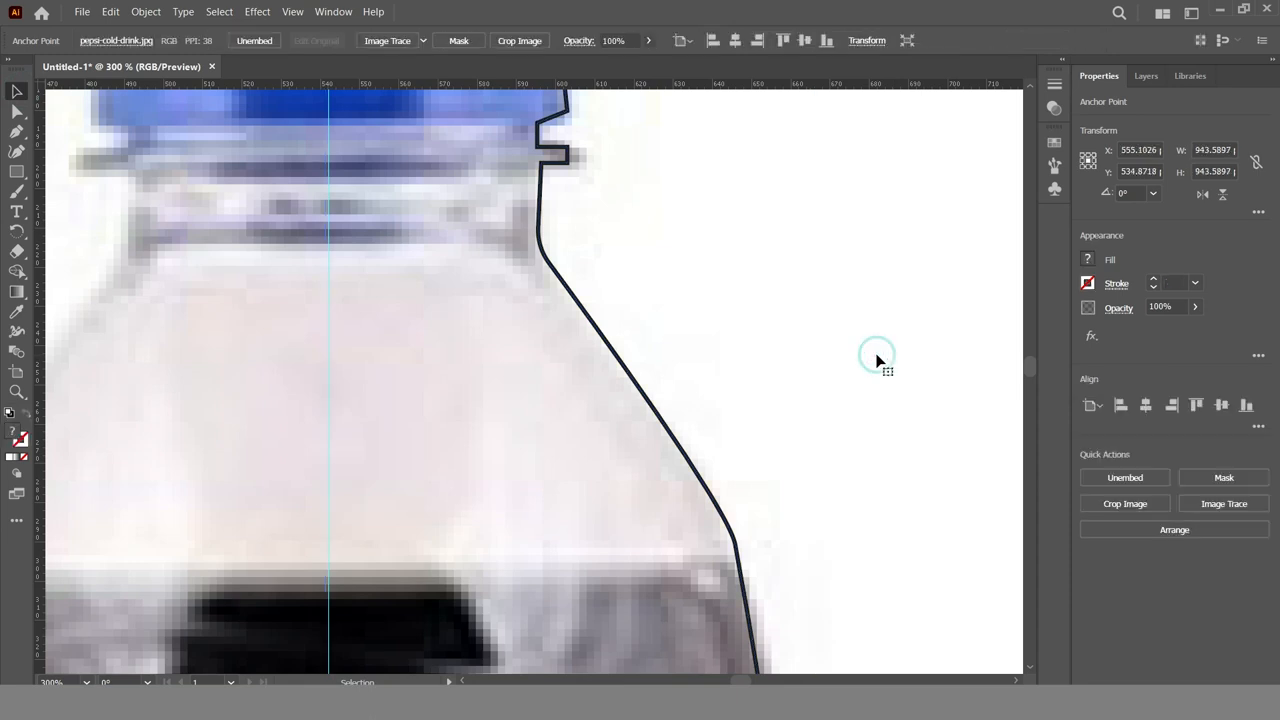
pyautogui.hotkey('ctrl', '-')
pyautogui.hotkey('ctrl', '-')
pyautogui.hotkey('ctrl', '-')
pyautogui.press('space')
pyautogui.moveTo(760, 333); pyautogui.dragTo(569, 500)
pyautogui.moveTo(243, 442); pyautogui.dragTo(852, 435)
pyautogui.press('space')
pyautogui.moveTo(582, 346); pyautogui.dragTo(683, 498)
pyautogui.moveTo(575, 181); pyautogui.dragTo(889, 237)
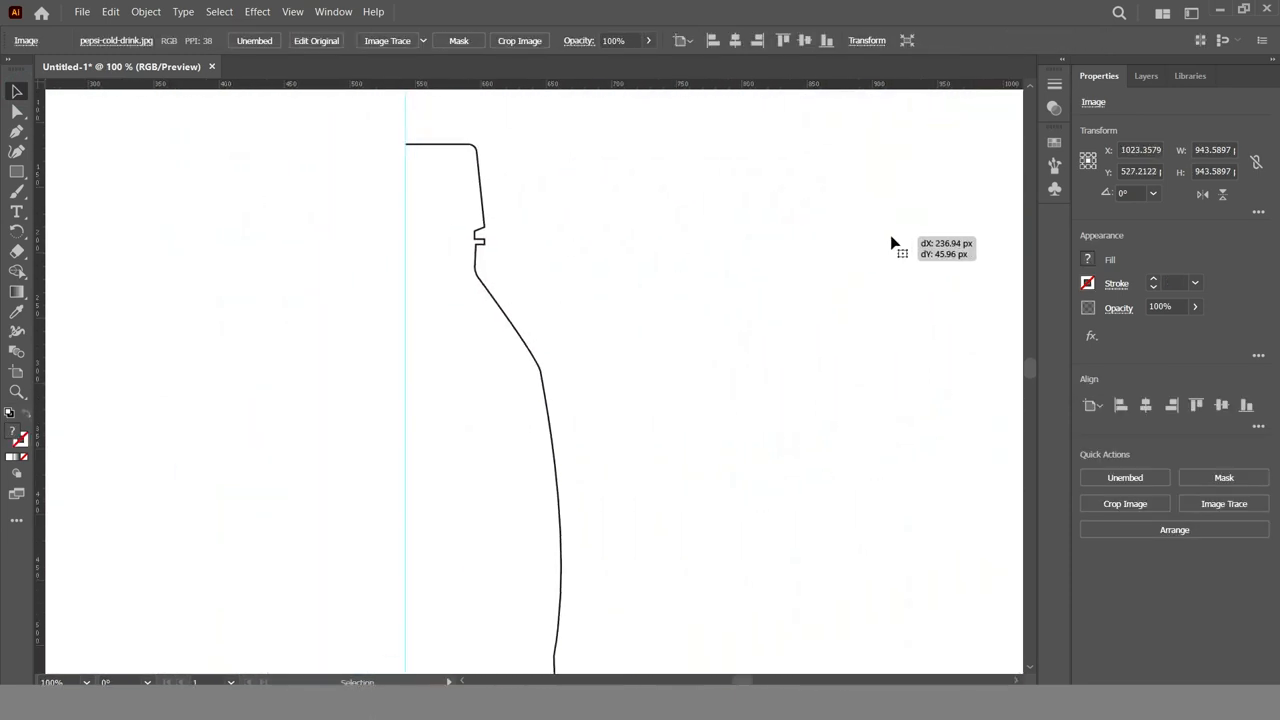
# Cut the bottle outline with the Scissors tool at the base of the neck and at the shoulder's lower anchor
pyautogui.moveTo(590, 272); pyautogui.dragTo(448, 325)
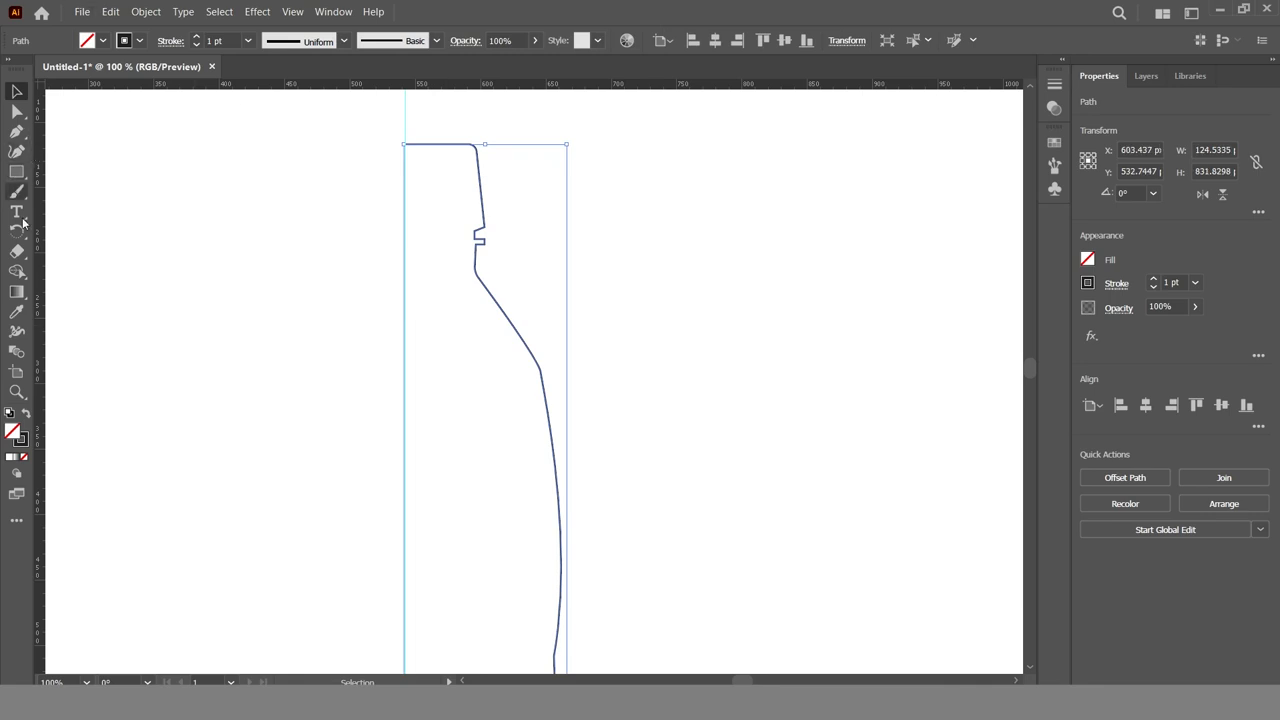
pyautogui.moveTo(18, 262); pyautogui.dragTo(100, 271)
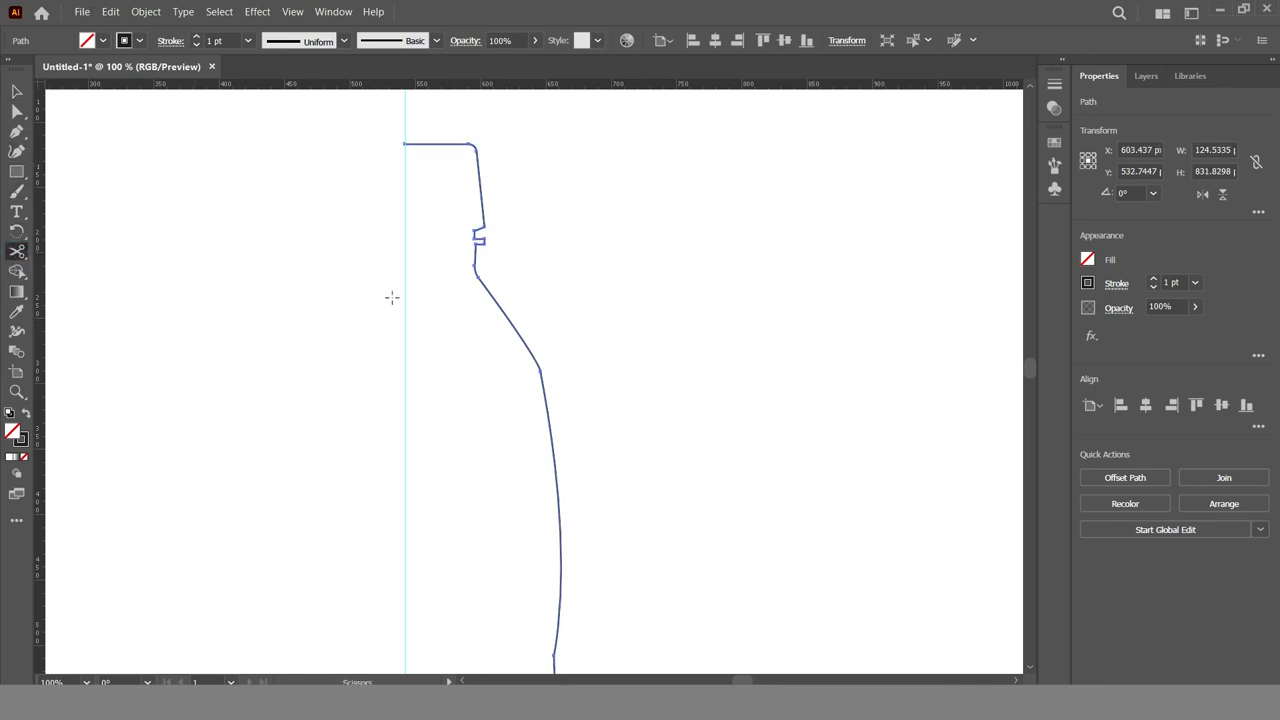
pyautogui.click(477, 275)
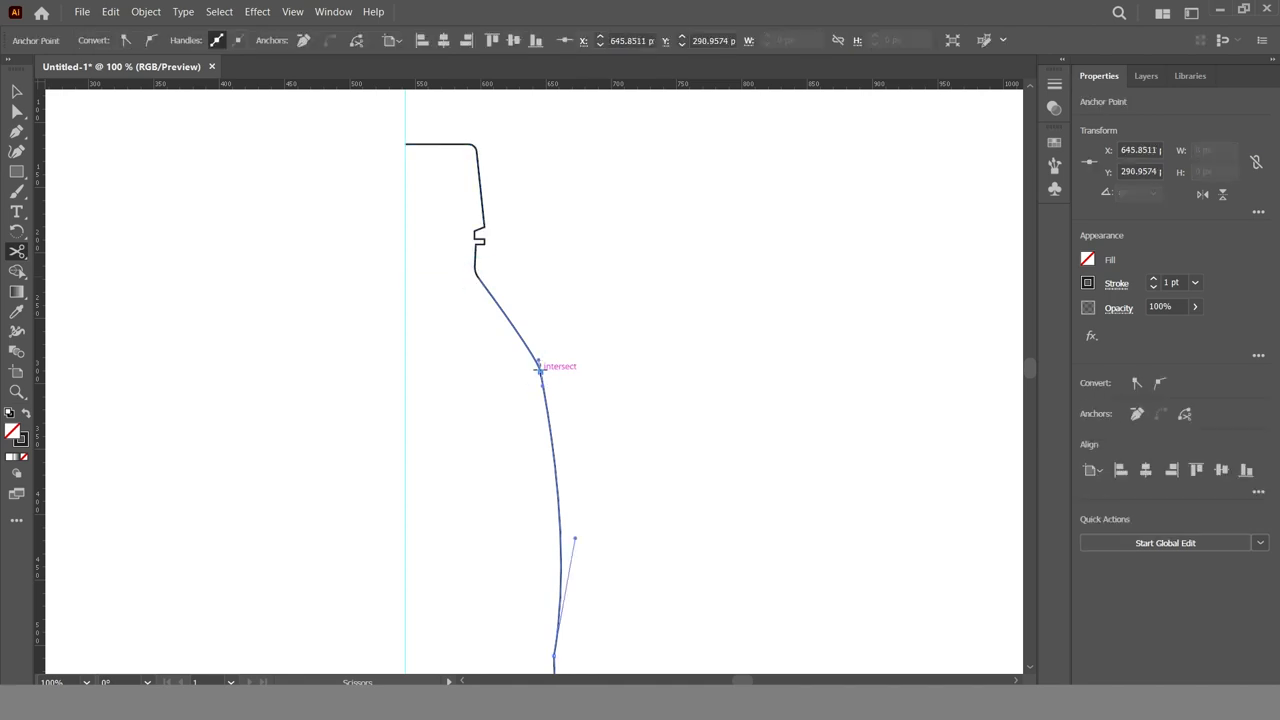
# Move the cut shoulder segment about 62 px to the right, away from the rest of the outline
pyautogui.click(16, 91)
pyautogui.click(520, 343)
pyautogui.click(479, 172)
pyautogui.click(509, 328)
pyautogui.moveTo(509, 328); pyautogui.dragTo(591, 330)
# Extend both ends of the shoulder segment with horizontal Pen lines reaching the centre guide
pyautogui.hotkey('ctrl', 'shift', 'a')
pyautogui.click(17, 131)
pyautogui.click(558, 279)
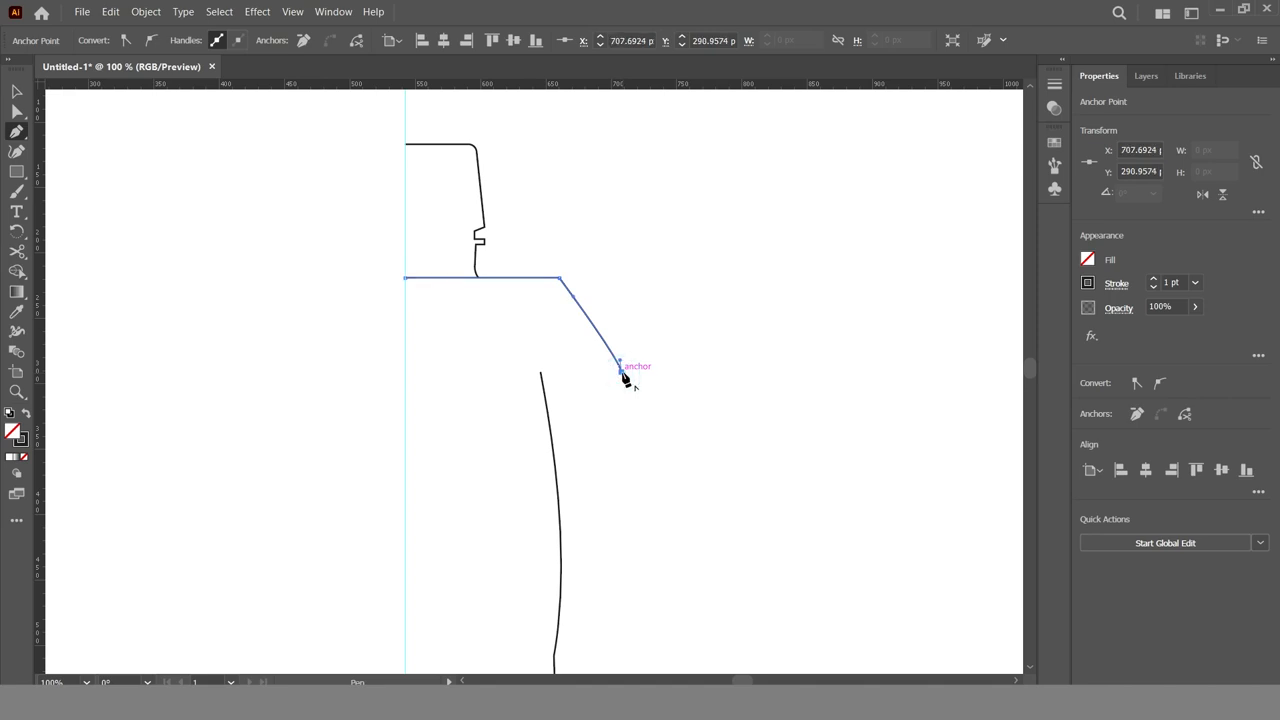
pyautogui.click(405, 371)
# Move the extended shoulder shape back between the neck and the body outline
pyautogui.click(16, 111)
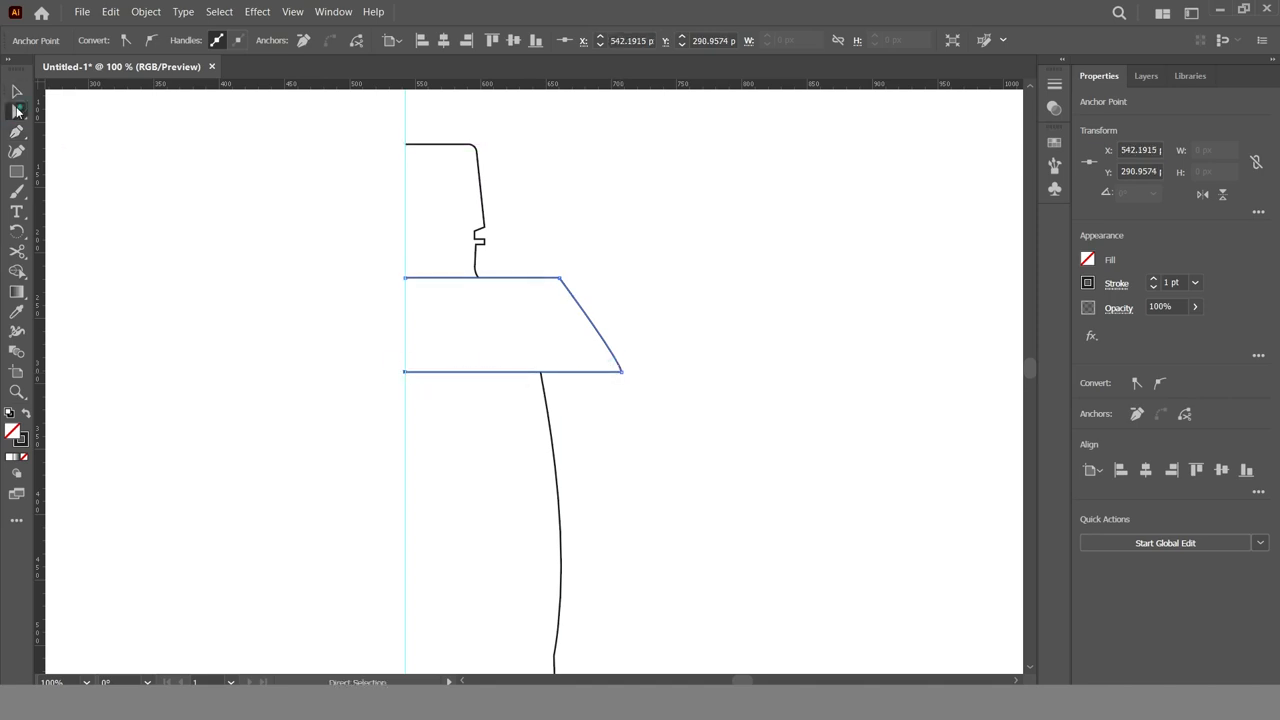
pyautogui.moveTo(602, 345); pyautogui.dragTo(522, 341)
pyautogui.click(723, 401)
# Shorten the shoulder shape's two horizontal lines so their inner ends sit on the centre guide
pyautogui.press('z')
pyautogui.click(455, 318)
pyautogui.click(470, 394)
pyautogui.click(18, 92)
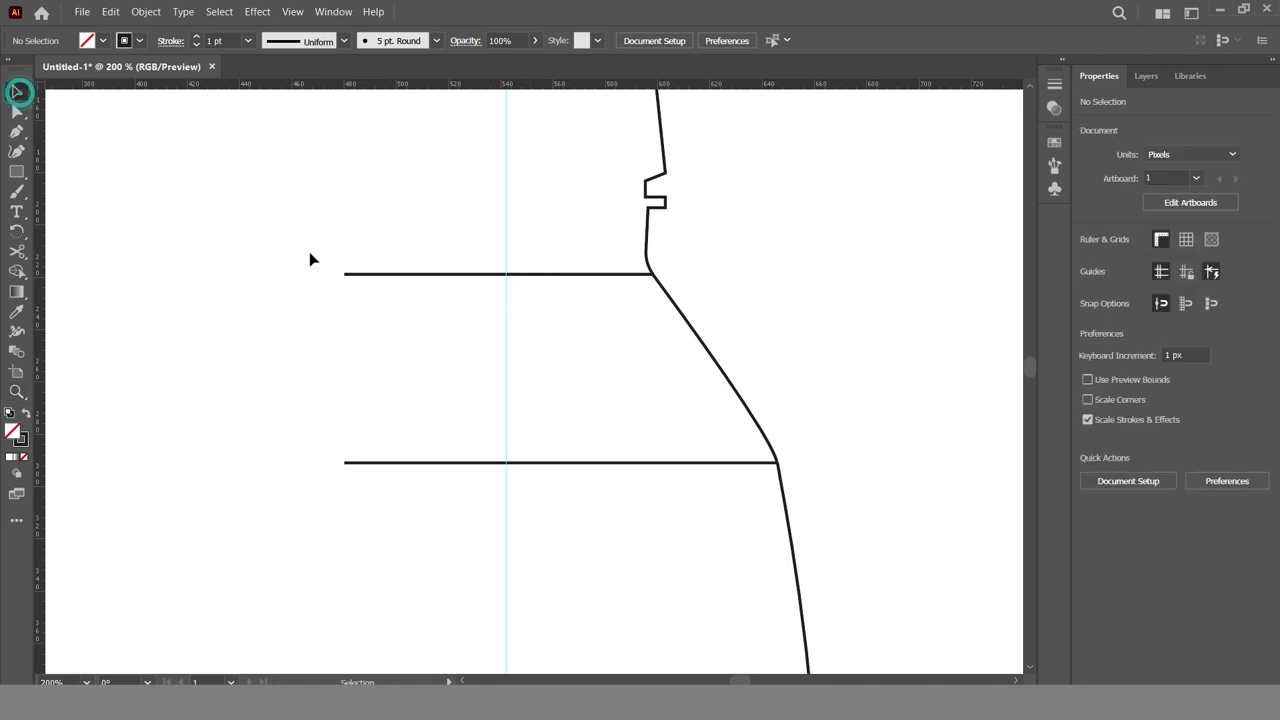
pyautogui.click(369, 273)
pyautogui.click(18, 110)
pyautogui.click(345, 282)
pyautogui.click(348, 276)
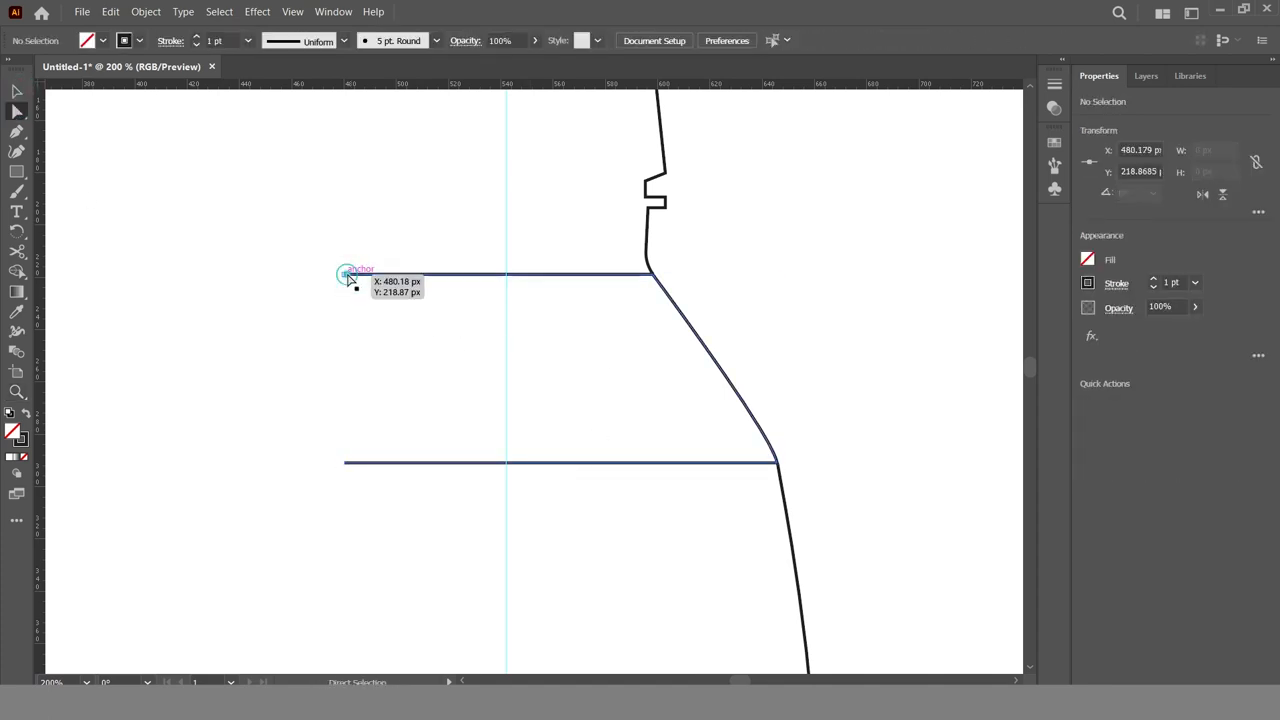
pyautogui.click(347, 279)
pyautogui.click(347, 276)
pyautogui.moveTo(345, 280); pyautogui.dragTo(506, 276)
pyautogui.moveTo(348, 468); pyautogui.dragTo(507, 465)
pyautogui.click(808, 408)
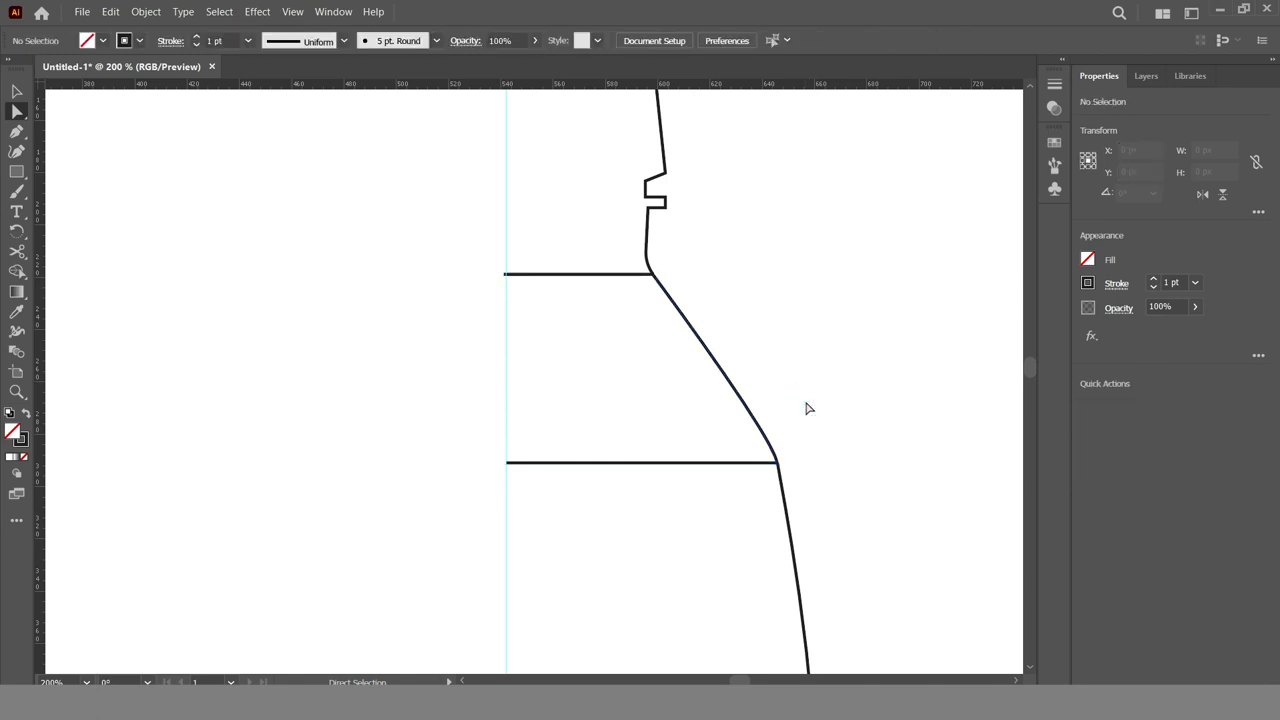
# In outline view, move the shoulder shape's lower outer corner onto the top end of the body path
pyautogui.hotkey('ctrl', 'y')
pyautogui.click(758, 424)
pyautogui.doubleClick(555, 444)
pyautogui.click(571, 390)
pyautogui.click(565, 368)
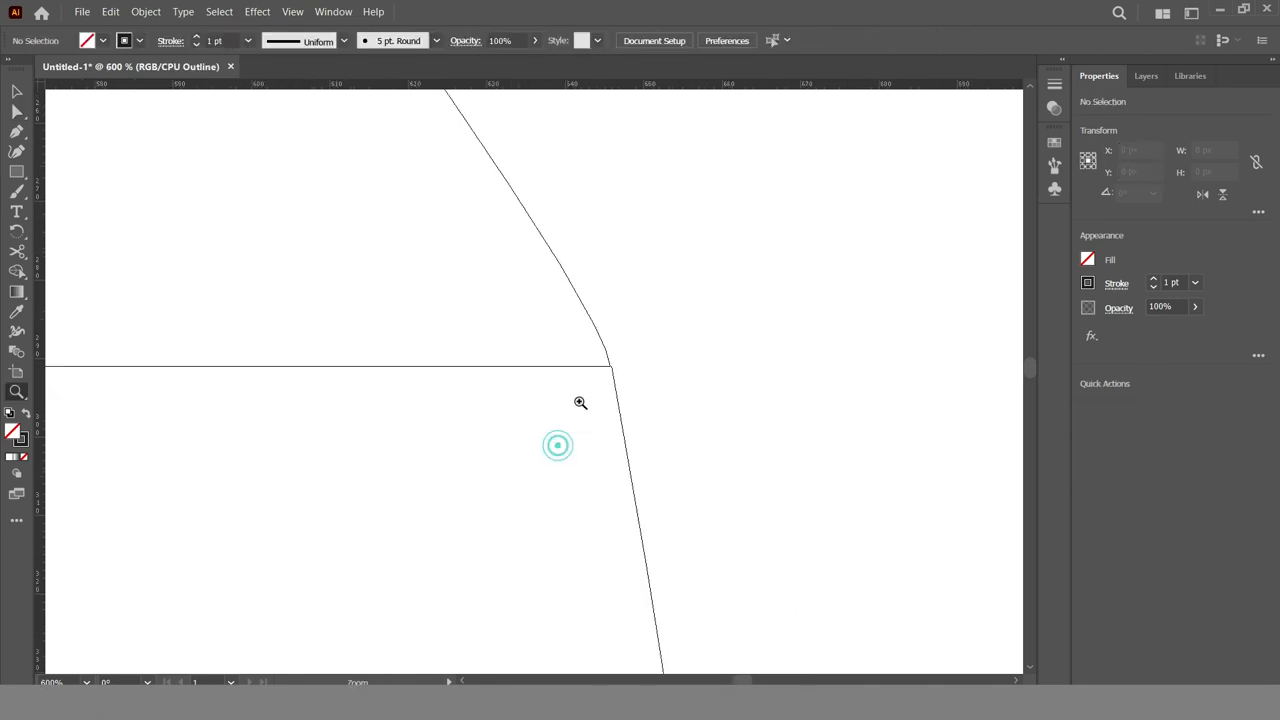
pyautogui.doubleClick(518, 337)
pyautogui.click(529, 343)
pyautogui.press('space')
pyautogui.moveTo(665, 511); pyautogui.dragTo(644, 329)
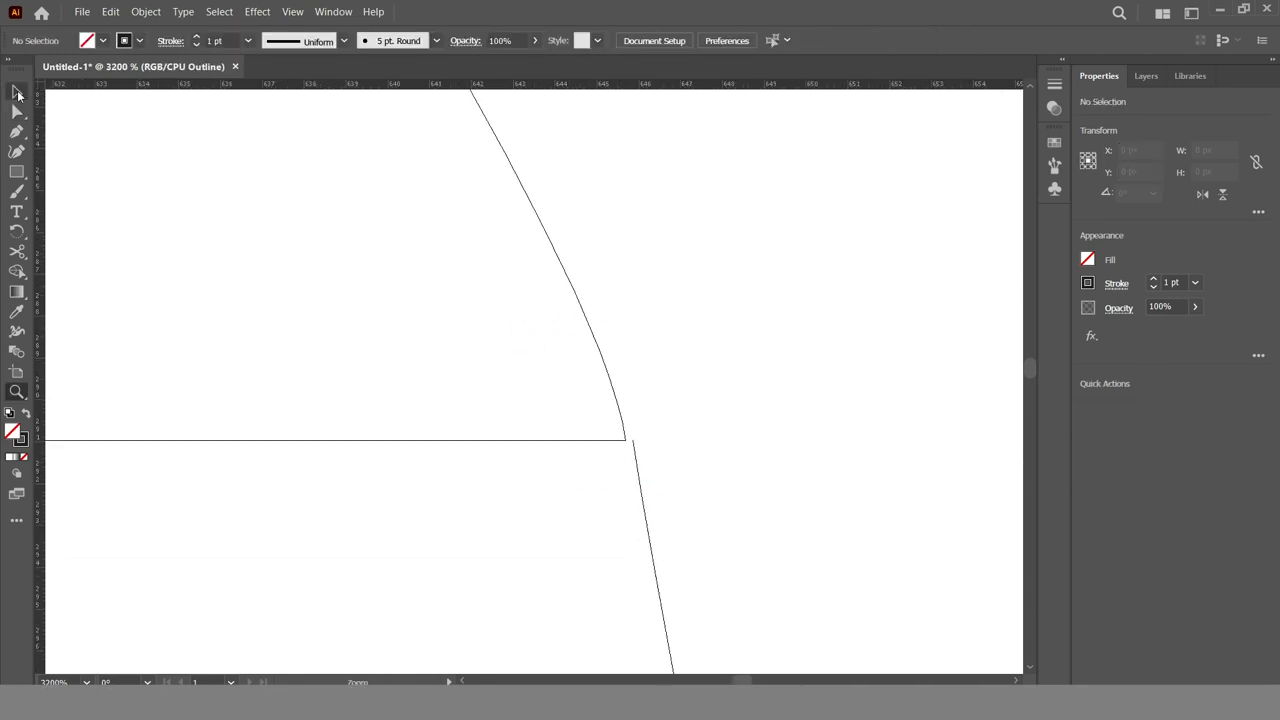
pyautogui.click(17, 92)
pyautogui.click(615, 440)
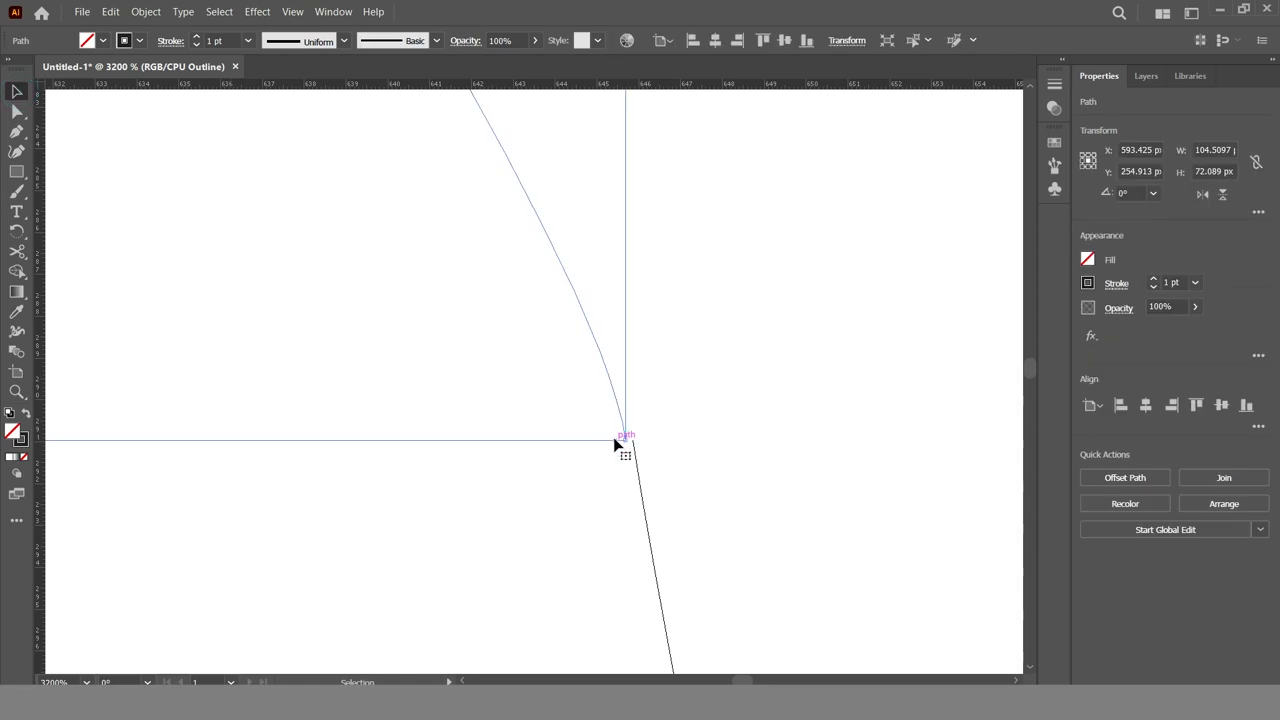
pyautogui.click(17, 111)
pyautogui.moveTo(625, 439); pyautogui.dragTo(632, 441)
# Align the shoulder shape's upper outer corner with the lower end of the neck path
pyautogui.press('space')
pyautogui.moveTo(666, 314); pyautogui.dragTo(985, 650)
pyautogui.moveTo(600, 190); pyautogui.dragTo(880, 610)
pyautogui.moveTo(540, 223); pyautogui.dragTo(760, 610)
pyautogui.moveTo(373, 134); pyautogui.dragTo(594, 469)
pyautogui.moveTo(427, 184); pyautogui.dragTo(562, 332)
pyautogui.moveTo(537, 223); pyautogui.dragTo(534, 216)
pyautogui.click(680, 303)
# Move the inner end of the shoulder's upper line to X 542.19 px at the centre guide
pyautogui.press('space')
pyautogui.moveTo(390, 423); pyautogui.dragTo(960, 428)
pyautogui.moveTo(531, 358); pyautogui.dragTo(1010, 403)
pyautogui.moveTo(418, 391); pyautogui.dragTo(579, 390)
pyautogui.click(284, 264)
pyautogui.moveTo(284, 264); pyautogui.dragTo(322, 264)
# Examine the shoulder's inner edge along the centre guide, and return to a preview of the whole artboard
pyautogui.press('space')
pyautogui.moveTo(460, 400); pyautogui.dragTo(512, 80)
pyautogui.moveTo(551, 403); pyautogui.dragTo(545, 90)
pyautogui.moveTo(551, 434); pyautogui.dragTo(546, 111)
pyautogui.moveTo(545, 460); pyautogui.dragTo(542, 90)
pyautogui.moveTo(412, 555); pyautogui.dragTo(387, 110)
pyautogui.hotkey('ctrl', '0')
pyautogui.hotkey('ctrl', 'y')
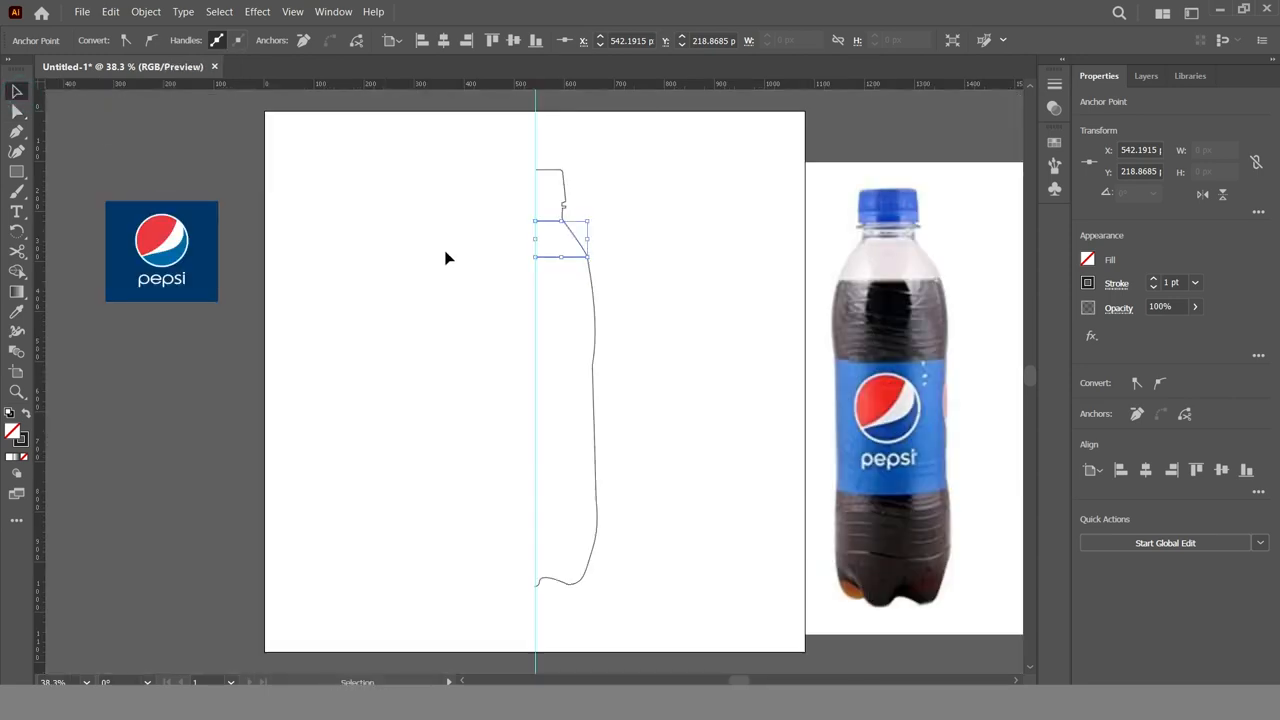
# Fill the cap path with the dark blue sampled from the Pepsi logo's background
pyautogui.click(563, 191)
pyautogui.click(1087, 260)
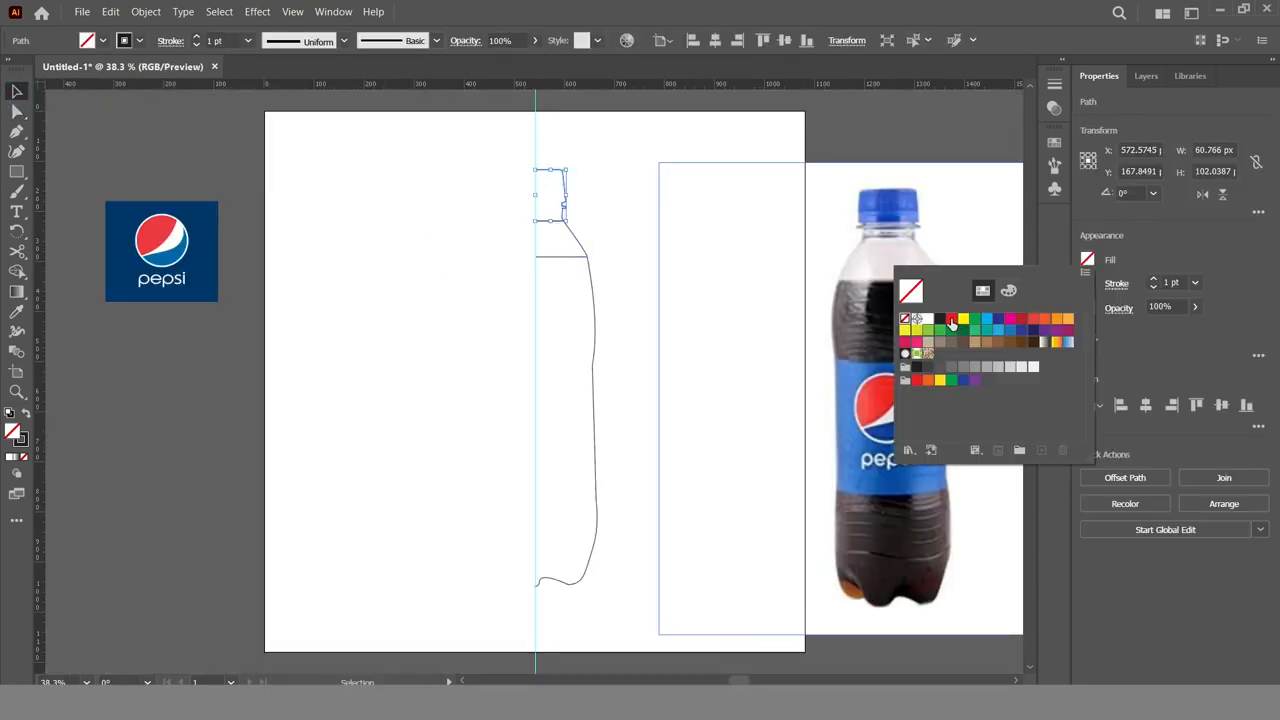
pyautogui.click(815, 117)
pyautogui.click(122, 219)
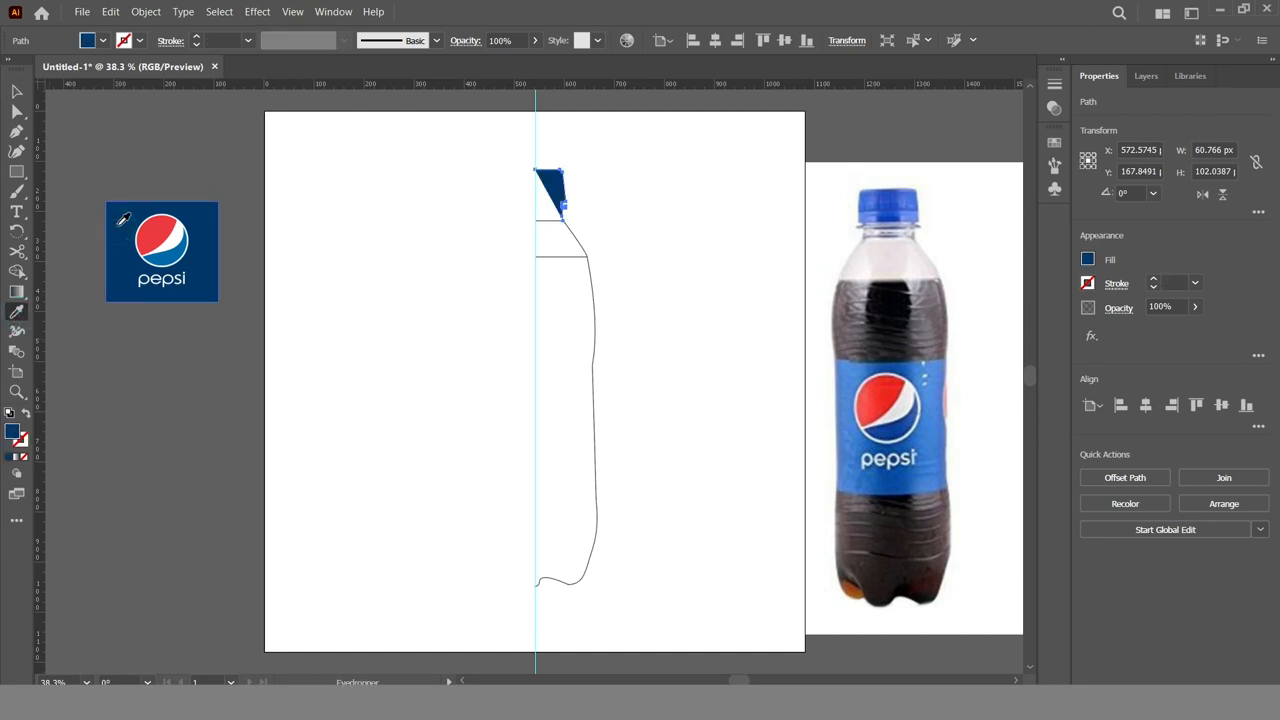
# Fill the shoulder shape with a light gray swatch and set its opacity to 73%
pyautogui.click(19, 92)
pyautogui.click(577, 240)
pyautogui.click(1087, 260)
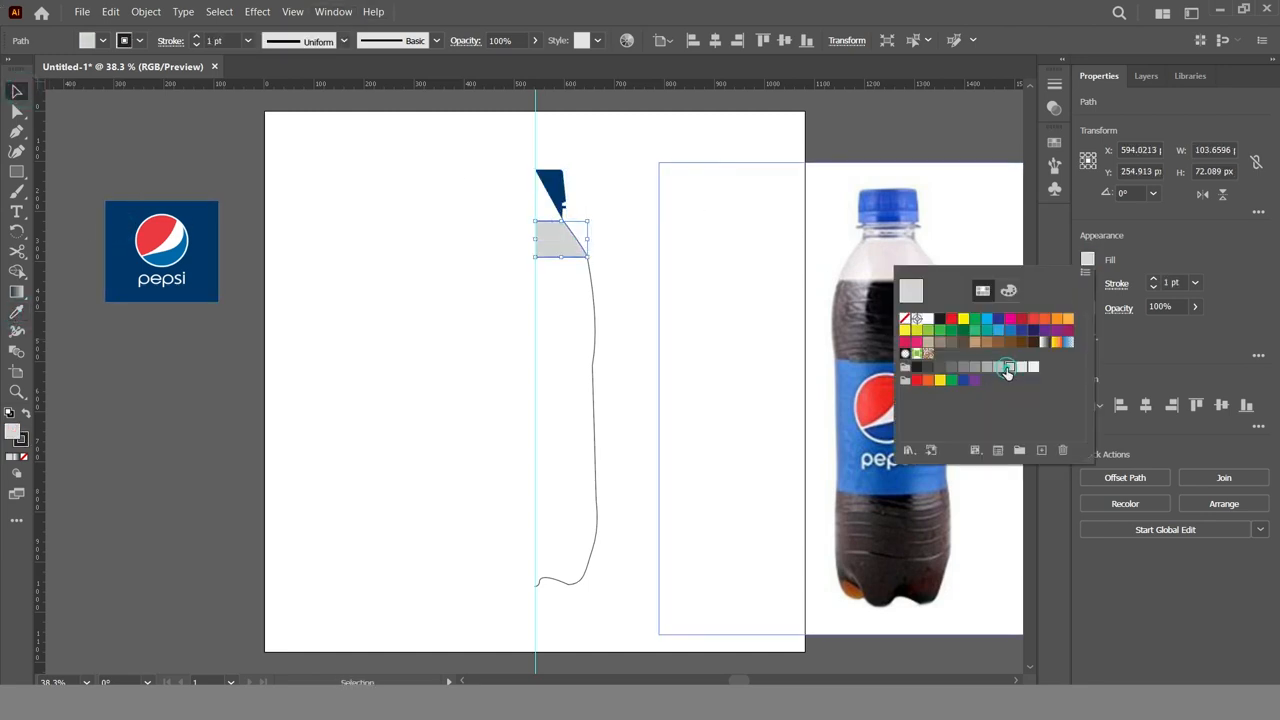
pyautogui.click(1009, 368)
# Swap the body path's stroke and fill so it is filled black without an outline
pyautogui.click(585, 378)
pyautogui.click(594, 277)
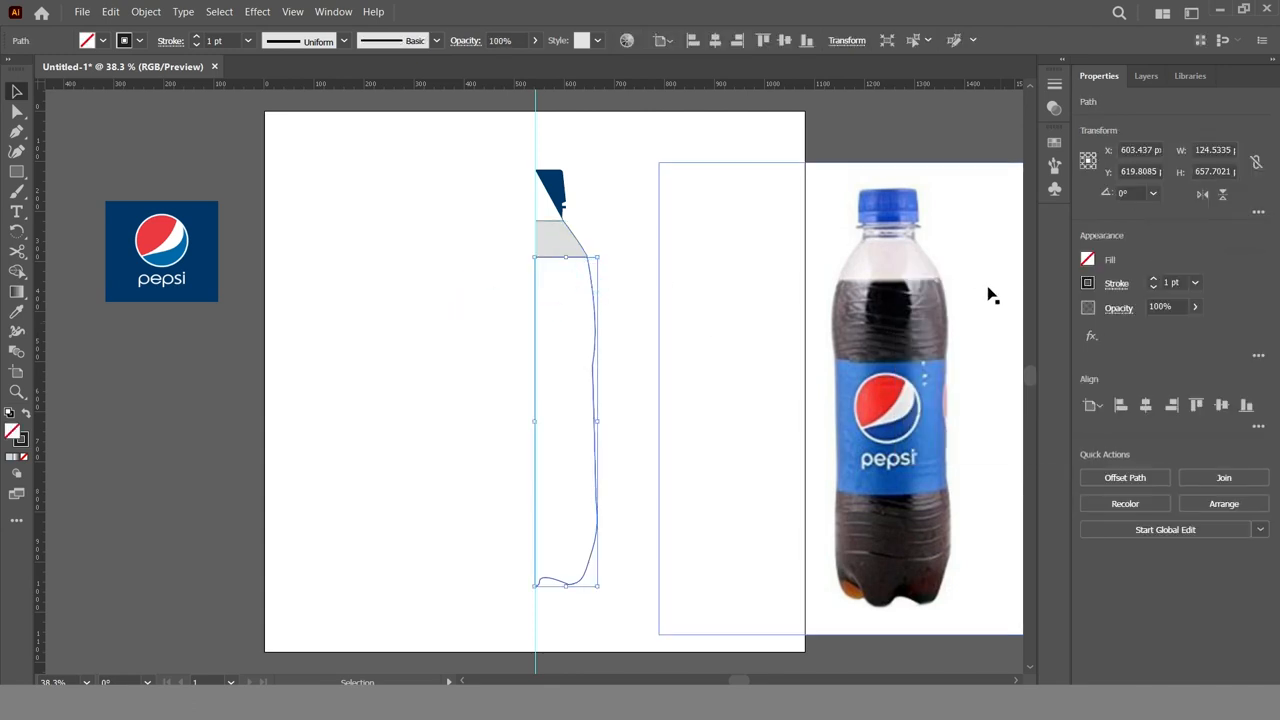
pyautogui.click(24, 413)
pyautogui.click(402, 422)
# Extend the cap path with the Pen tool from its upper inner end down the centre guide to the shoulder's upper line
pyautogui.press('z')
pyautogui.click(590, 328)
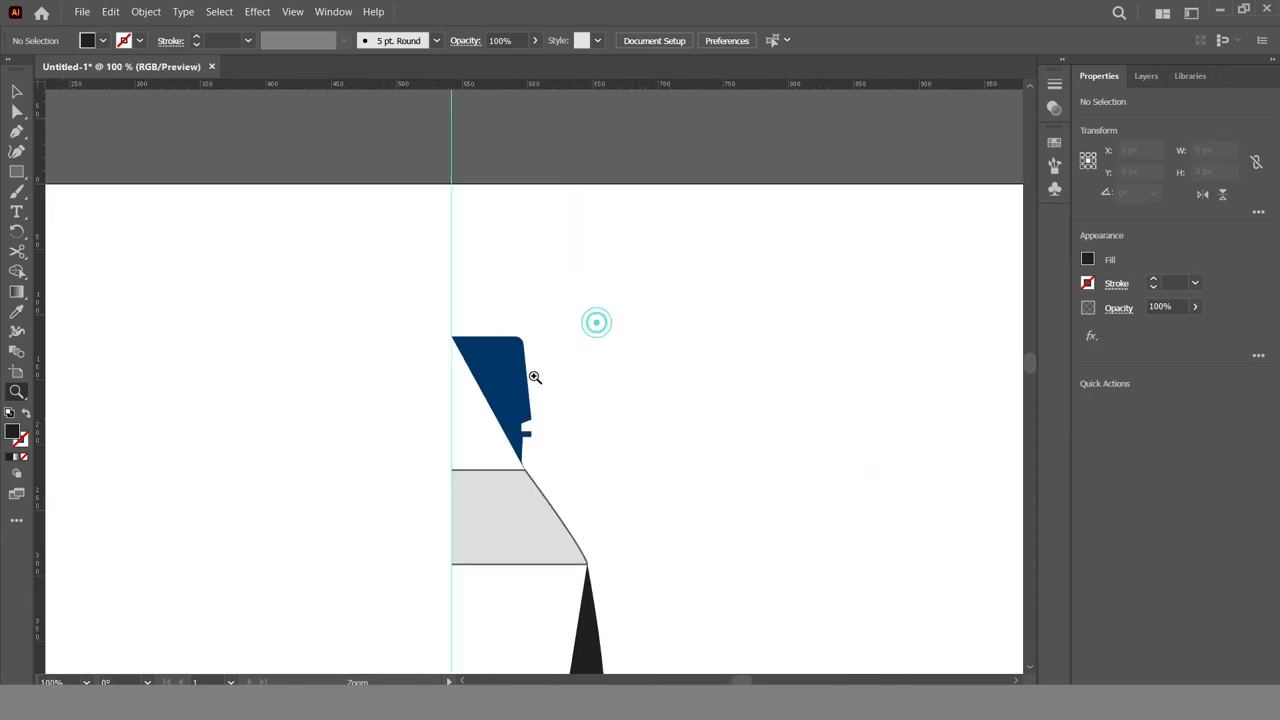
pyautogui.click(538, 370)
pyautogui.click(562, 354)
pyautogui.click(17, 92)
pyautogui.click(598, 197)
pyautogui.click(17, 133)
pyautogui.click(496, 152)
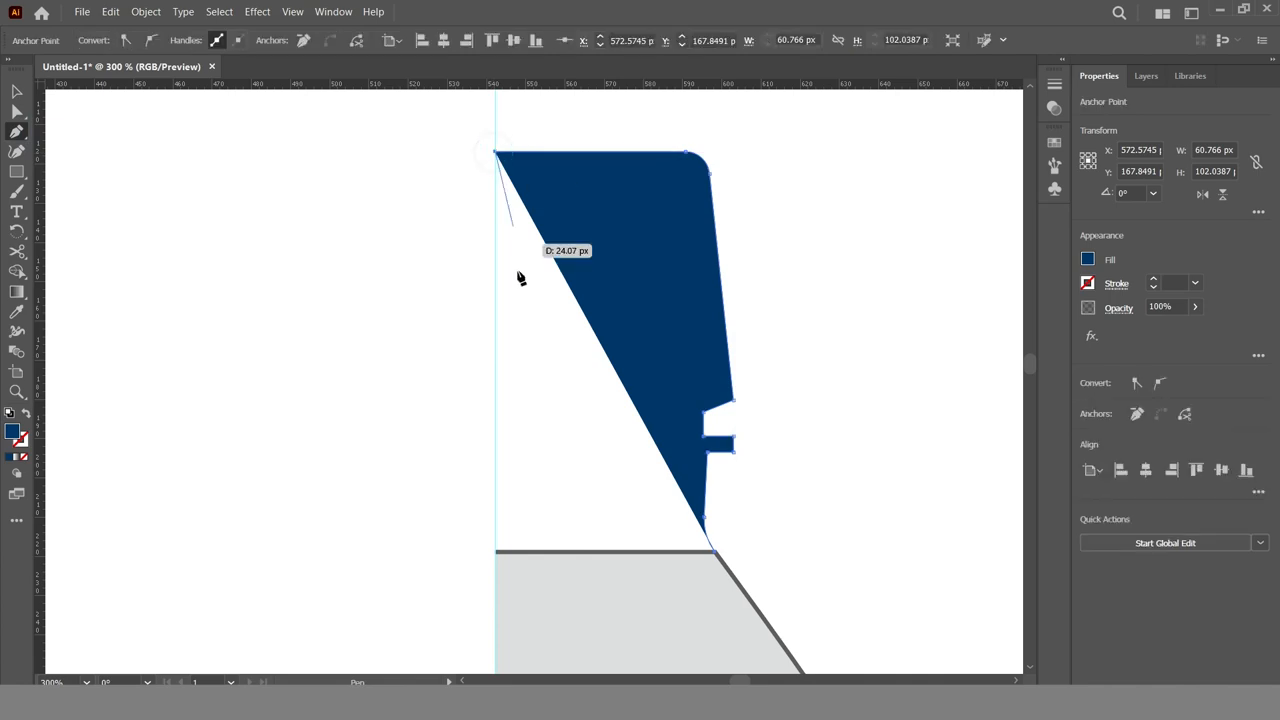
pyautogui.click(497, 551)
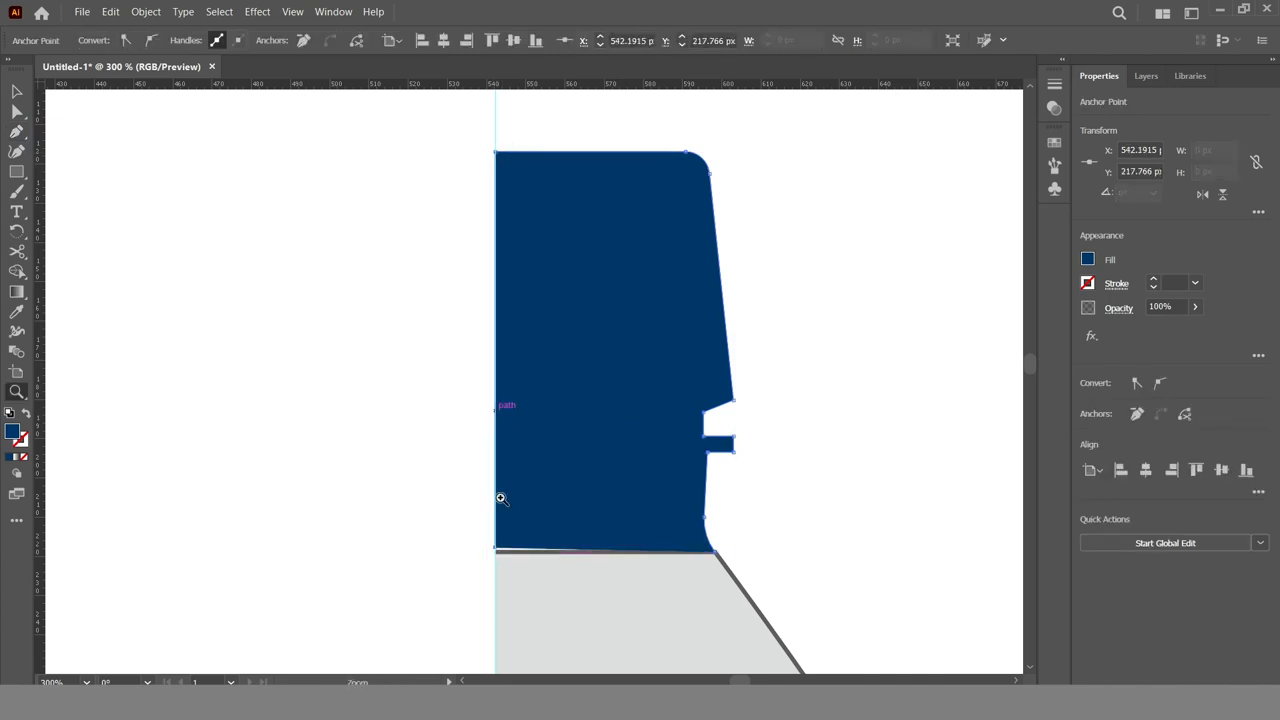
# Move the cap's lower inner anchor down to Y 218.36 px on the centre guide
pyautogui.press('z')
pyautogui.click(526, 519)
pyautogui.click(589, 406)
pyautogui.click(510, 403)
pyautogui.click(482, 354)
pyautogui.moveTo(354, 404); pyautogui.dragTo(354, 414)
# Shift the cap so its lower outer corner meets the shoulder's upper outer corner
pyautogui.press('space')
pyautogui.moveTo(862, 460); pyautogui.dragTo(456, 493)
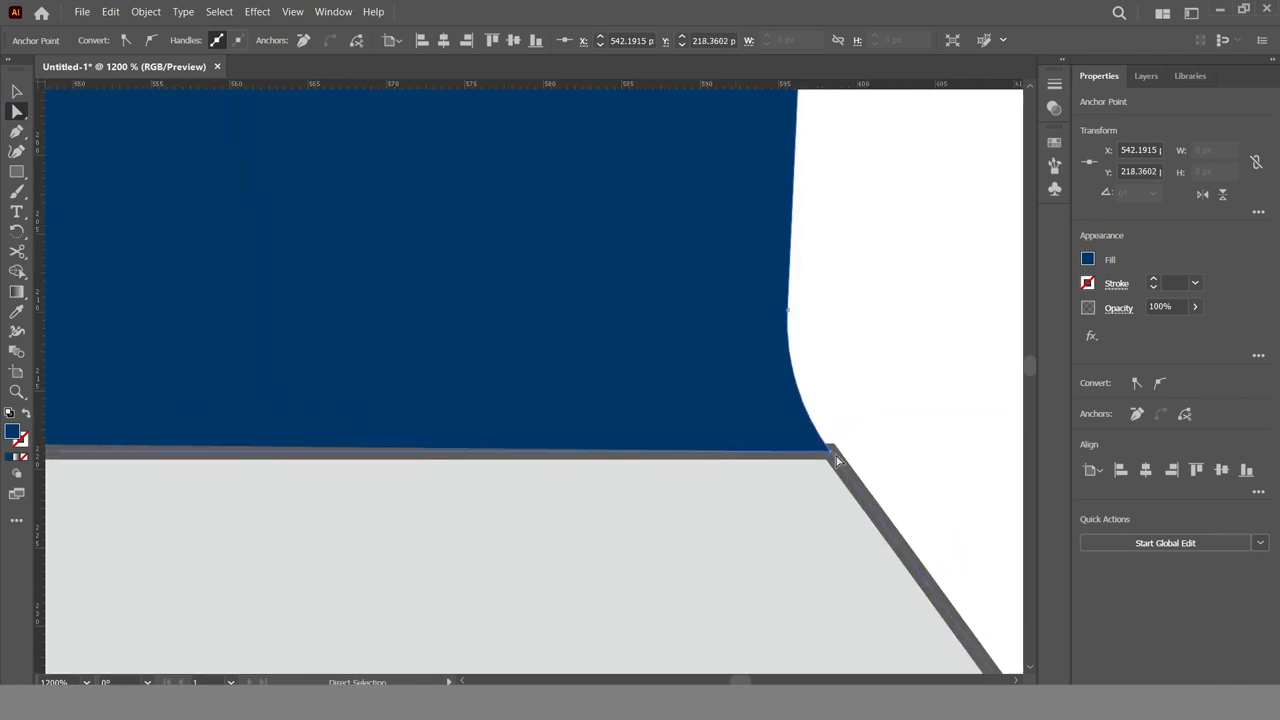
pyautogui.moveTo(831, 456); pyautogui.dragTo(833, 451)
pyautogui.hotkey('ctrl', 'z')
pyautogui.click(829, 454)
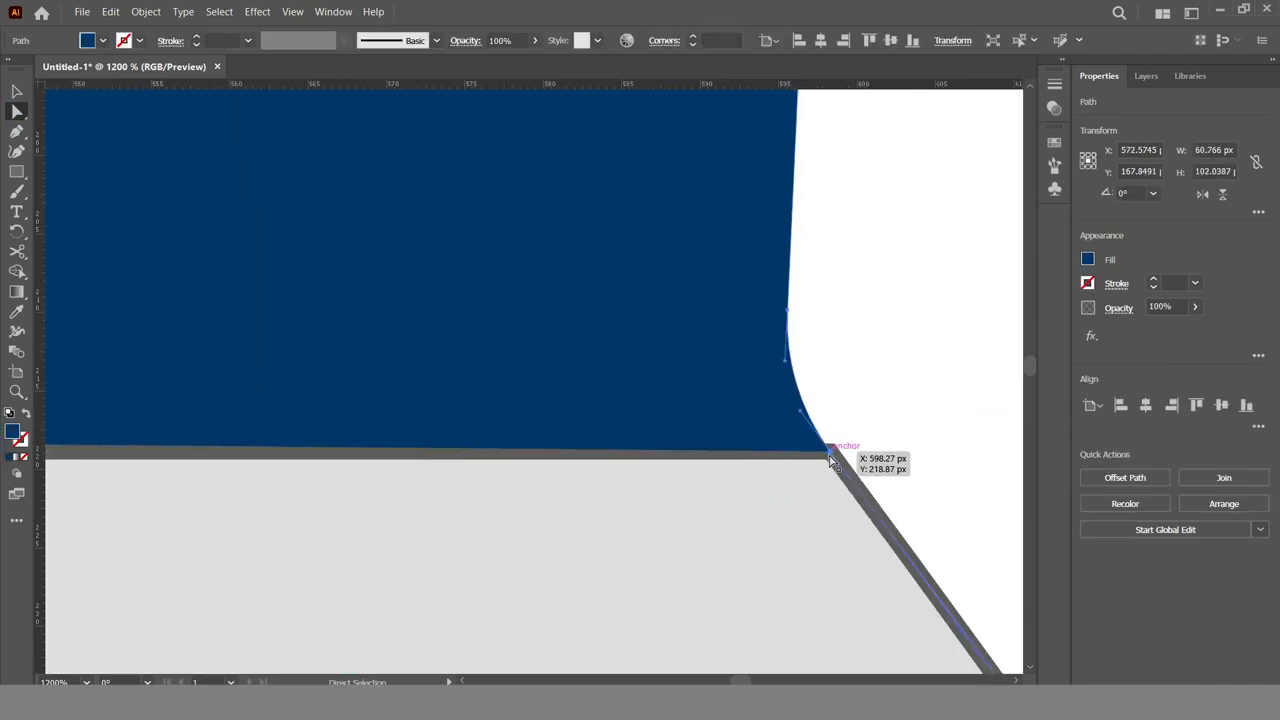
pyautogui.moveTo(825, 450); pyautogui.dragTo(831, 444)
# Place the cap's lower inner anchor where the centre guide meets the shoulder's upper line
pyautogui.press('space')
pyautogui.moveTo(470, 465); pyautogui.dragTo(833, 441)
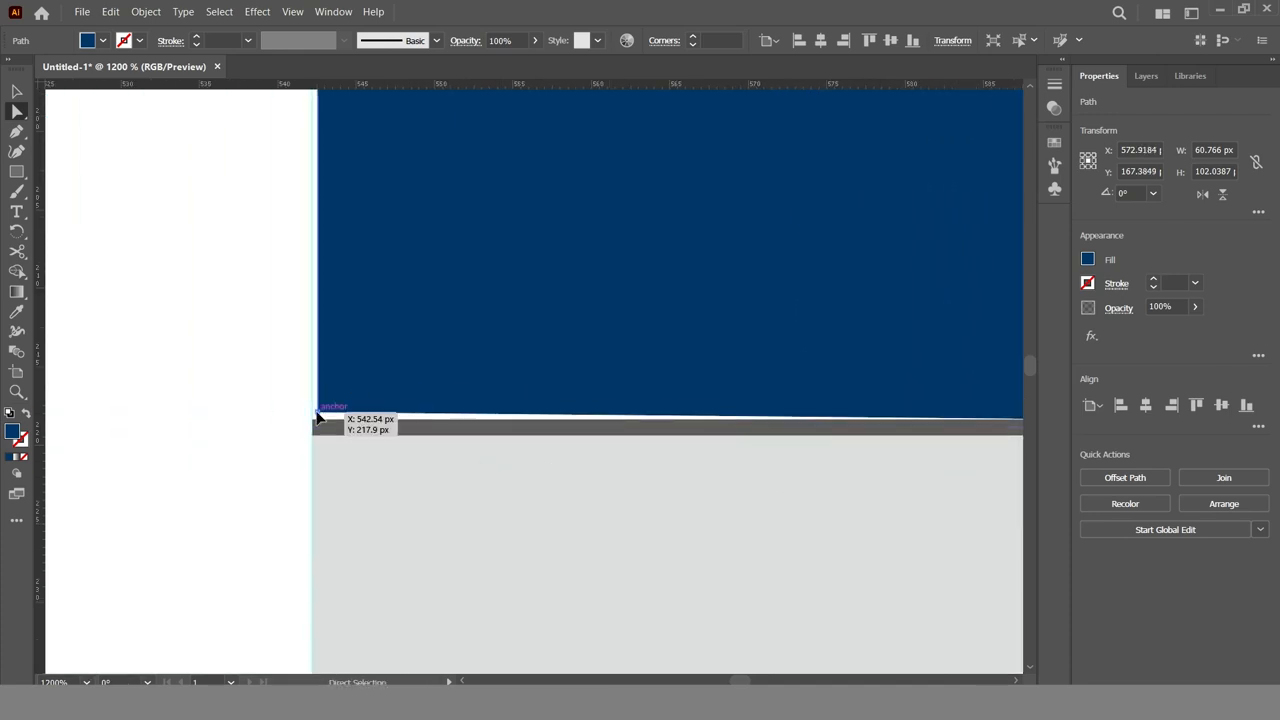
pyautogui.click(318, 413)
pyautogui.moveTo(318, 413); pyautogui.dragTo(312, 421)
pyautogui.click(597, 547)
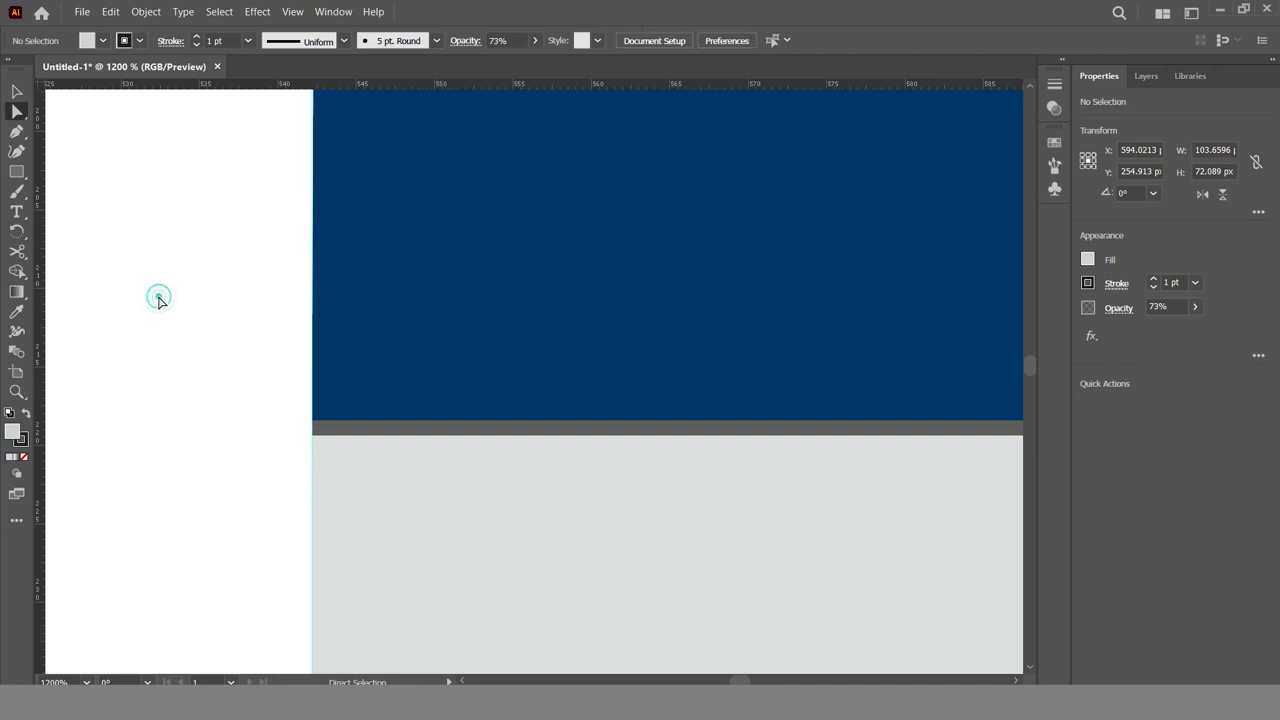
pyautogui.click(158, 298)
# Move the inner end of the body path's base onto the centre guide at X 542.19 px
pyautogui.hotkey('ctrl', '-')
pyautogui.hotkey('ctrl', '-')
pyautogui.hotkey('ctrl', '-')
pyautogui.hotkey('ctrl', '-')
pyautogui.hotkey('ctrl', '-')
pyautogui.hotkey('ctrl', '-')
pyautogui.press('space')
pyautogui.moveTo(468, 520); pyautogui.dragTo(466, 60)
pyautogui.moveTo(611, 526); pyautogui.dragTo(592, 50)
pyautogui.moveTo(563, 420); pyautogui.dragTo(555, 483)
pyautogui.press('z')
pyautogui.click(476, 641)
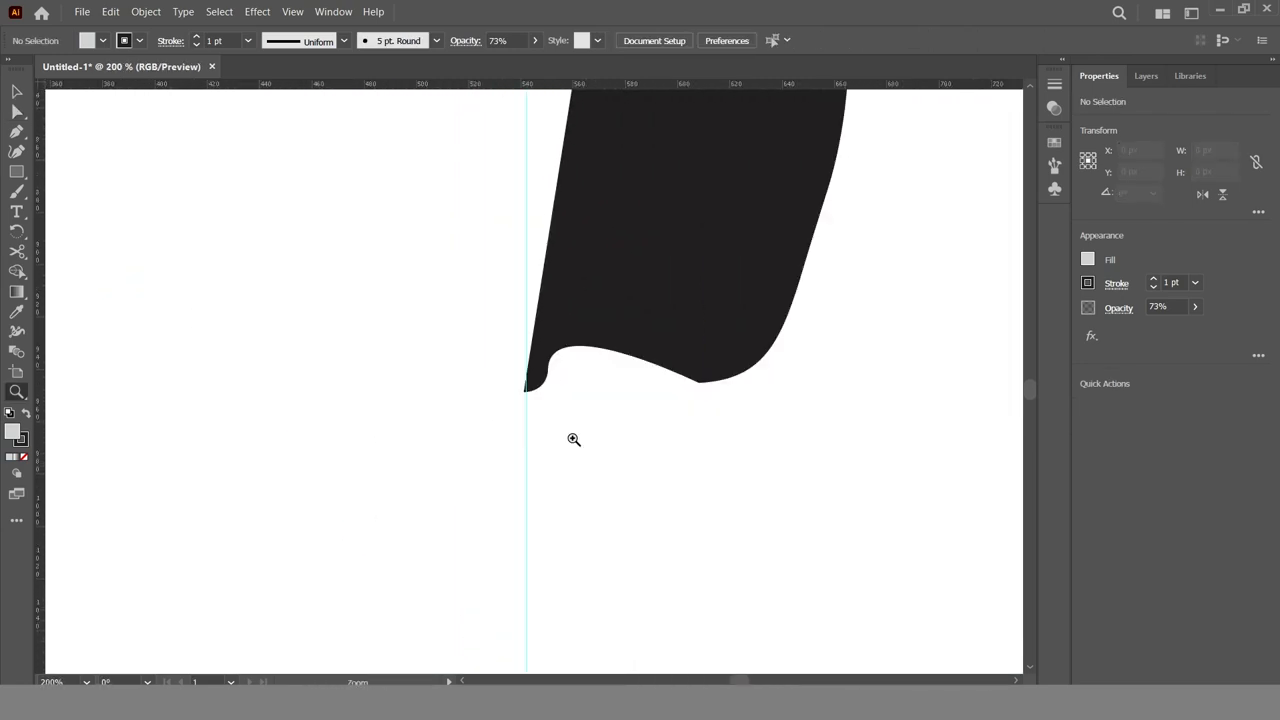
pyautogui.click(538, 345)
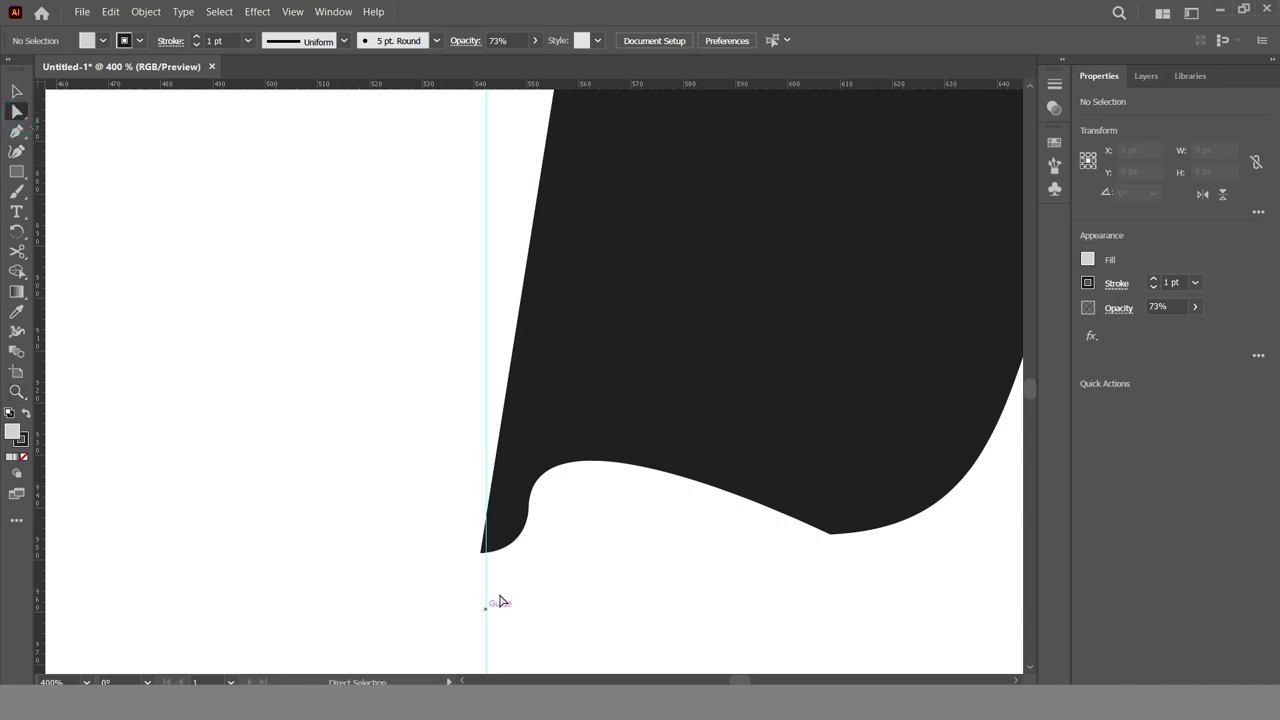
pyautogui.moveTo(485, 552); pyautogui.dragTo(489, 557)
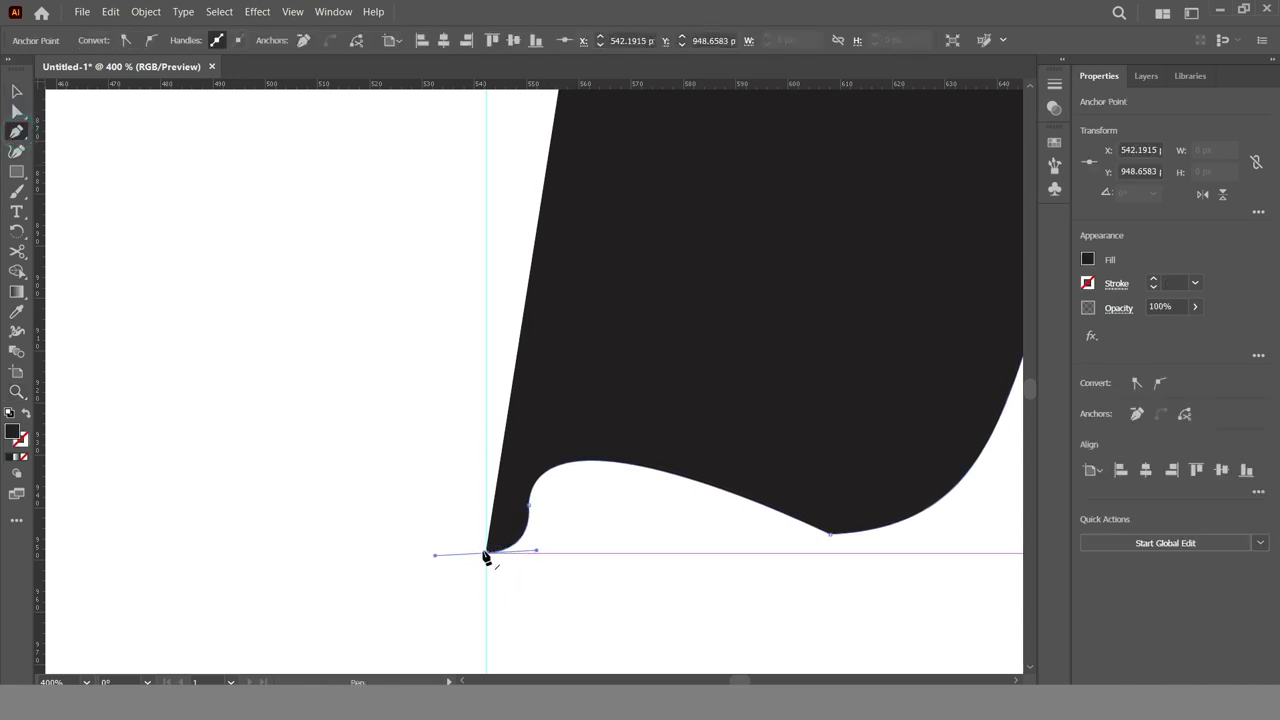
# Extend the body path with the Pen tool from its base end up the centre guide to the shoulder's lower line
pyautogui.click(487, 554)
pyautogui.moveTo(545, 165); pyautogui.dragTo(561, 625)
pyautogui.moveTo(589, 191); pyautogui.dragTo(560, 600)
pyautogui.moveTo(603, 150); pyautogui.dragTo(590, 590)
pyautogui.moveTo(611, 163); pyautogui.dragTo(598, 615)
pyautogui.moveTo(605, 229); pyautogui.dragTo(608, 645)
pyautogui.moveTo(626, 280); pyautogui.dragTo(661, 551)
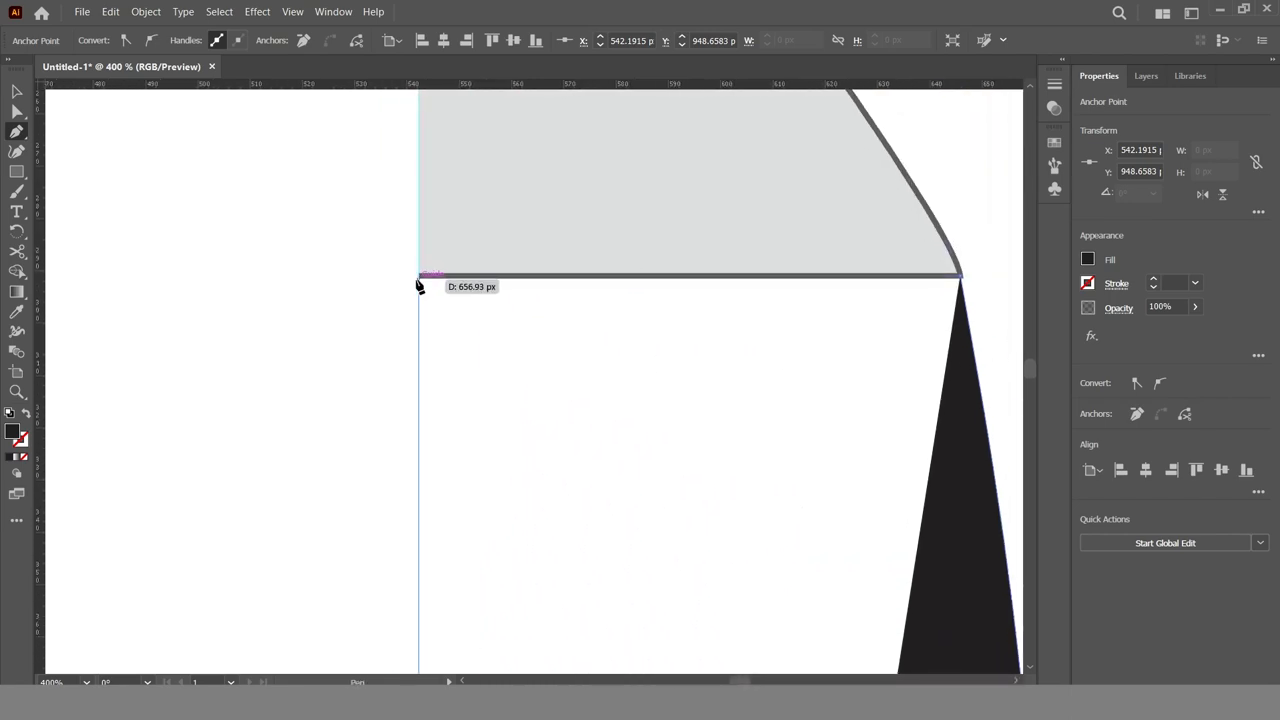
pyautogui.click(419, 278)
pyautogui.click(420, 284)
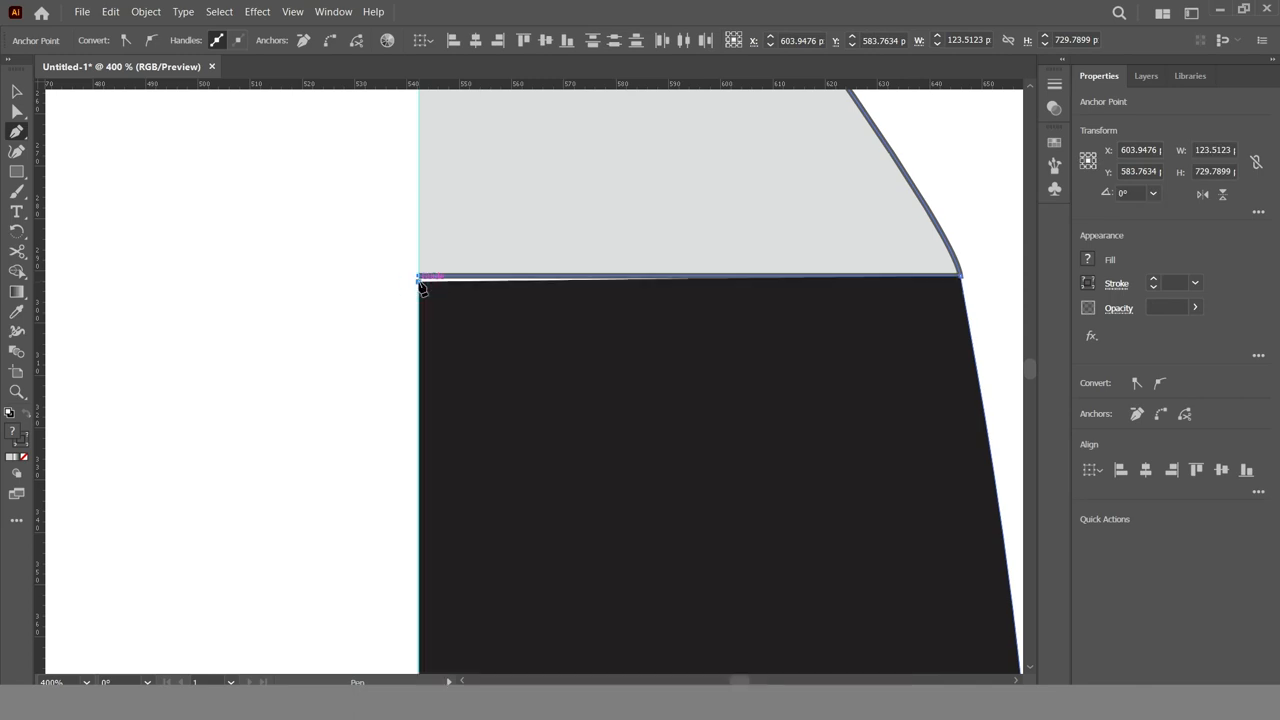
# Raise the body's upper inner anchor to meet the shoulder's lower line at the centre guide
pyautogui.press('z')
pyautogui.click(438, 290)
pyautogui.click(555, 372)
pyautogui.click(540, 385)
pyautogui.click(560, 430)
pyautogui.click(593, 505)
pyautogui.click(608, 441)
pyautogui.press('a')
pyautogui.moveTo(345, 180); pyautogui.dragTo(344, 155)
# Move the body's upper outer anchor to the shoulder's lower outer corner
pyautogui.press('space')
pyautogui.moveTo(817, 320); pyautogui.dragTo(374, 346)
pyautogui.moveTo(767, 349); pyautogui.dragTo(370, 380)
pyautogui.moveTo(843, 374); pyautogui.dragTo(400, 390)
pyautogui.moveTo(893, 367); pyautogui.dragTo(210, 374)
pyautogui.moveTo(904, 275); pyautogui.dragTo(854, 300)
pyautogui.moveTo(881, 191); pyautogui.dragTo(904, 209)
pyautogui.click(974, 249)
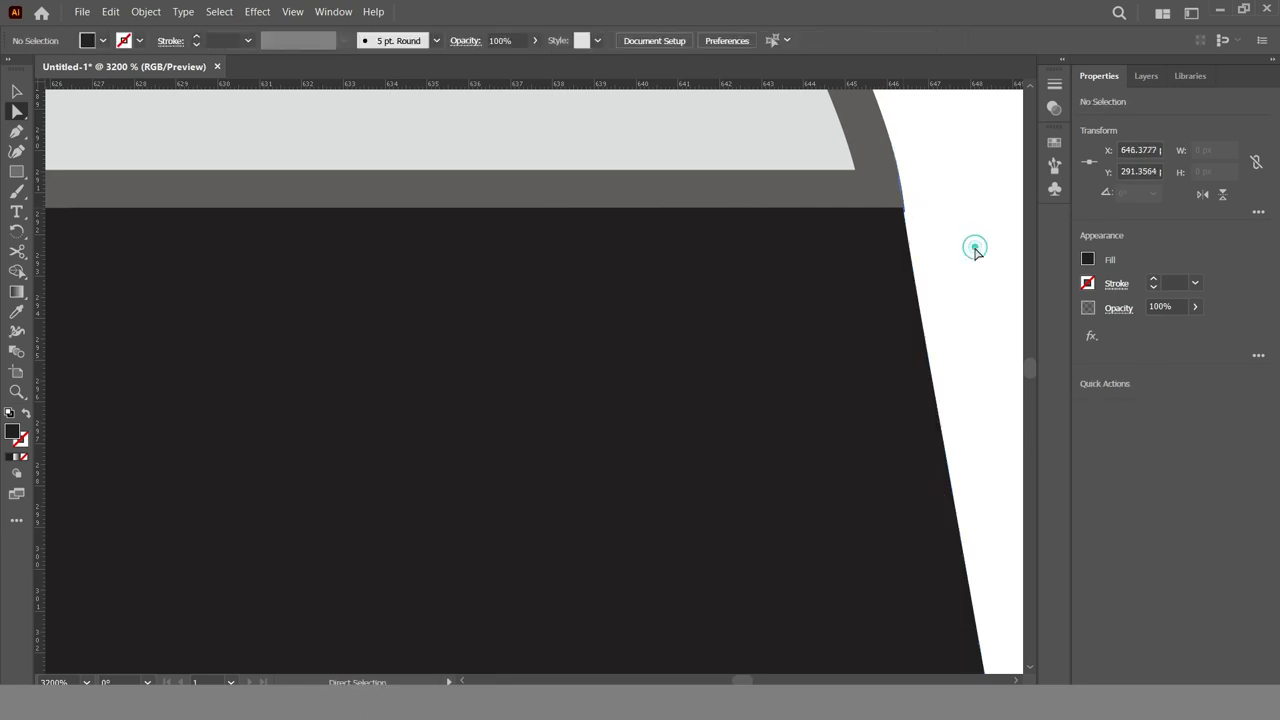
# Fine-tune the body's upper outer anchor so its edge continues the shoulder outline at high magnification
pyautogui.press('z')
pyautogui.click(892, 244)
pyautogui.click(546, 373)
pyautogui.click(506, 409)
pyautogui.click(17, 112)
pyautogui.click(471, 517)
pyautogui.moveTo(581, 344); pyautogui.dragTo(586, 351)
pyautogui.click(794, 417)
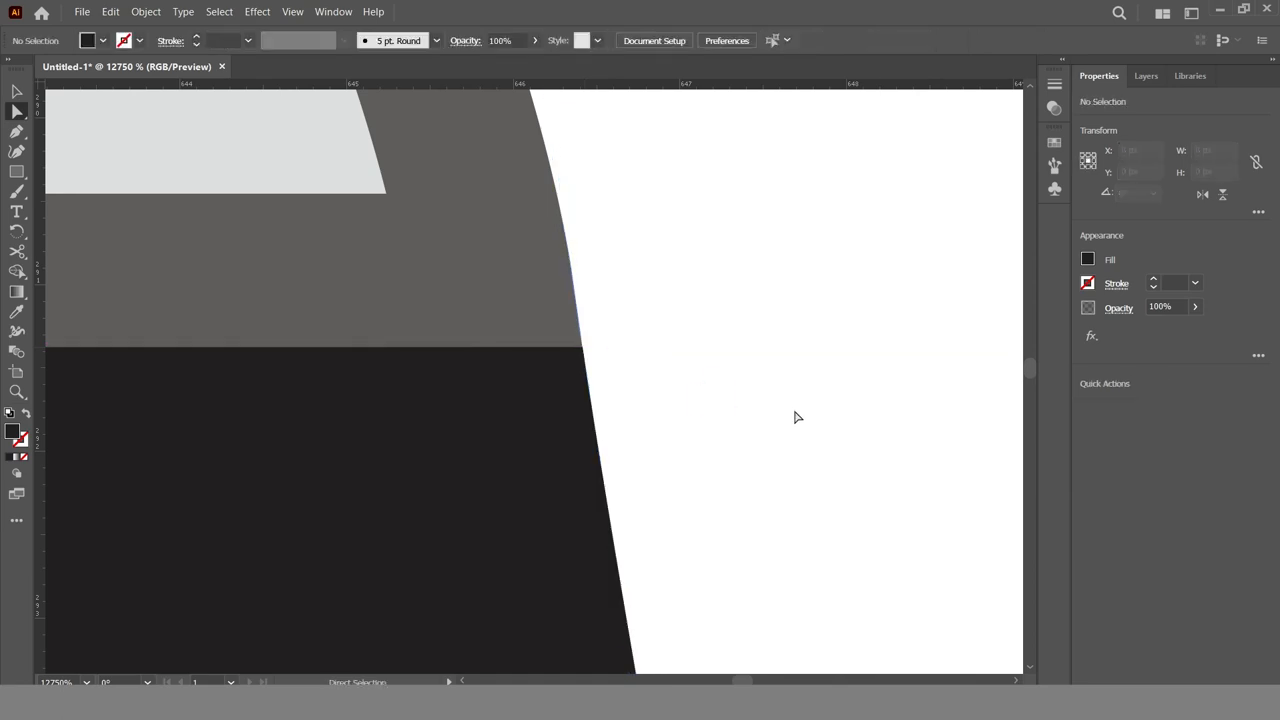
# Return to a view of the whole artboard and hide the guides
pyautogui.hotkey('ctrl', '0')
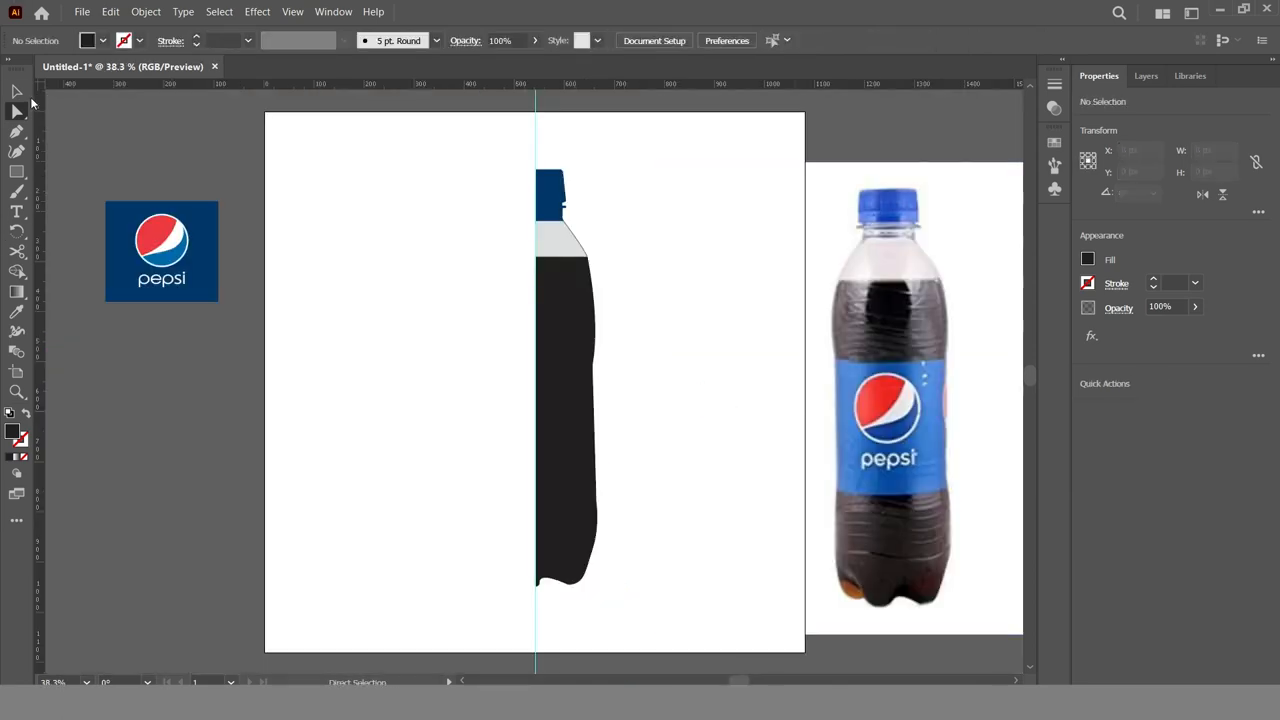
pyautogui.press('v')
pyautogui.hotkey('ctrl', "'")
pyautogui.hotkey('ctrl', "'")
pyautogui.hotkey('ctrl', ';')
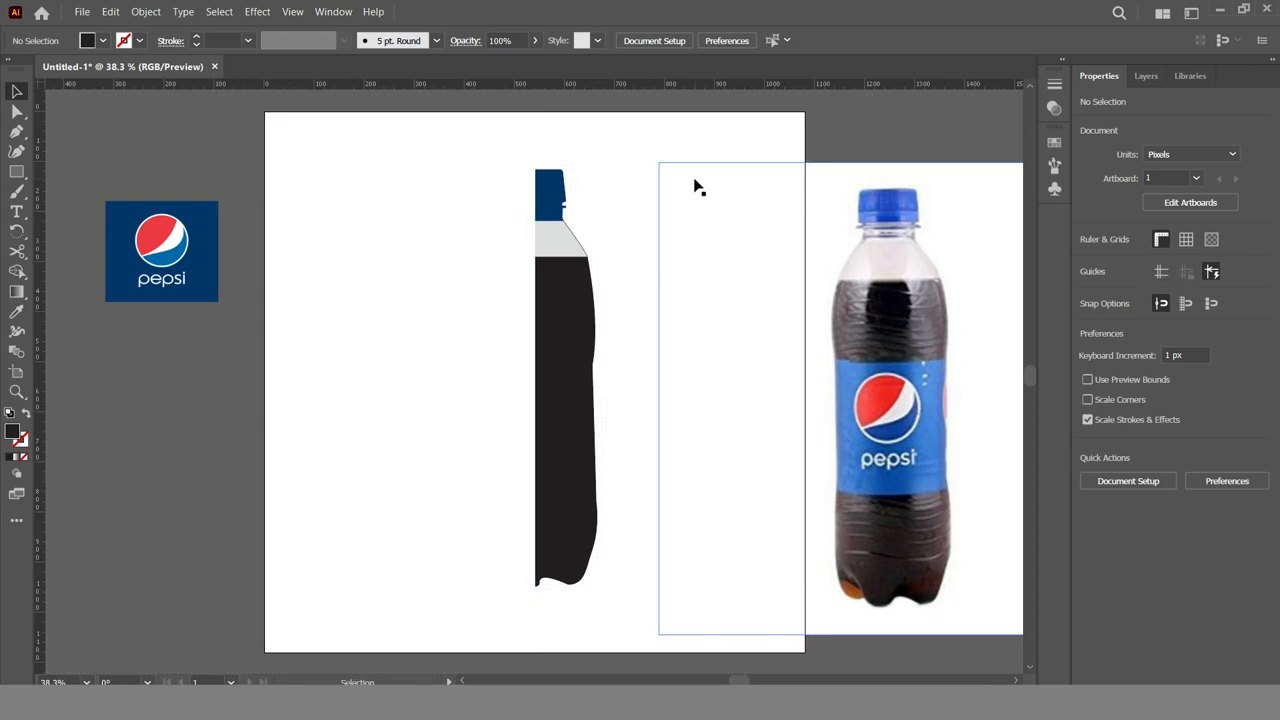
# Shrink the bottle reference photo to a thumbnail and place it on the canvas right of the artboard
pyautogui.moveTo(850, 354); pyautogui.dragTo(947, 345)
pyautogui.moveTo(757, 153); pyautogui.dragTo(950, 346)
pyautogui.moveTo(978, 403); pyautogui.dragTo(853, 510)
pyautogui.click(737, 520)
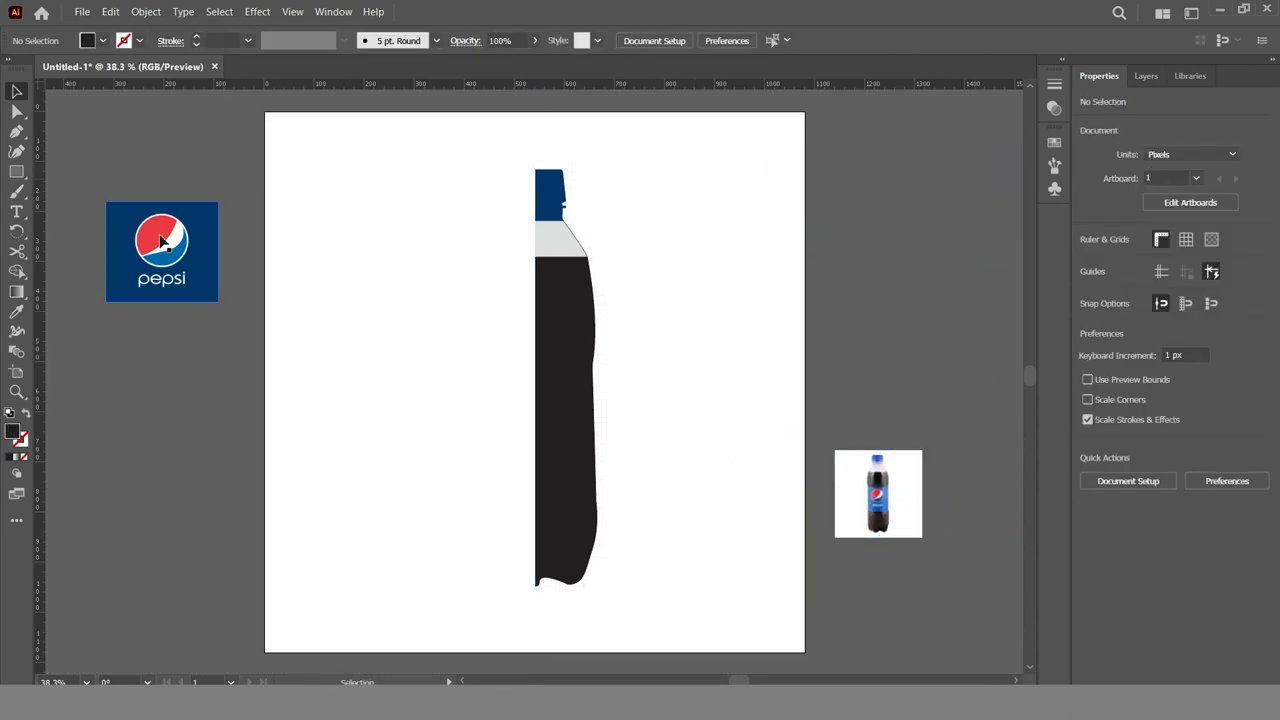
# Group the cap, shoulder and body shapes
pyautogui.moveTo(474, 155); pyautogui.dragTo(606, 500)
pyautogui.rightClick(571, 439)
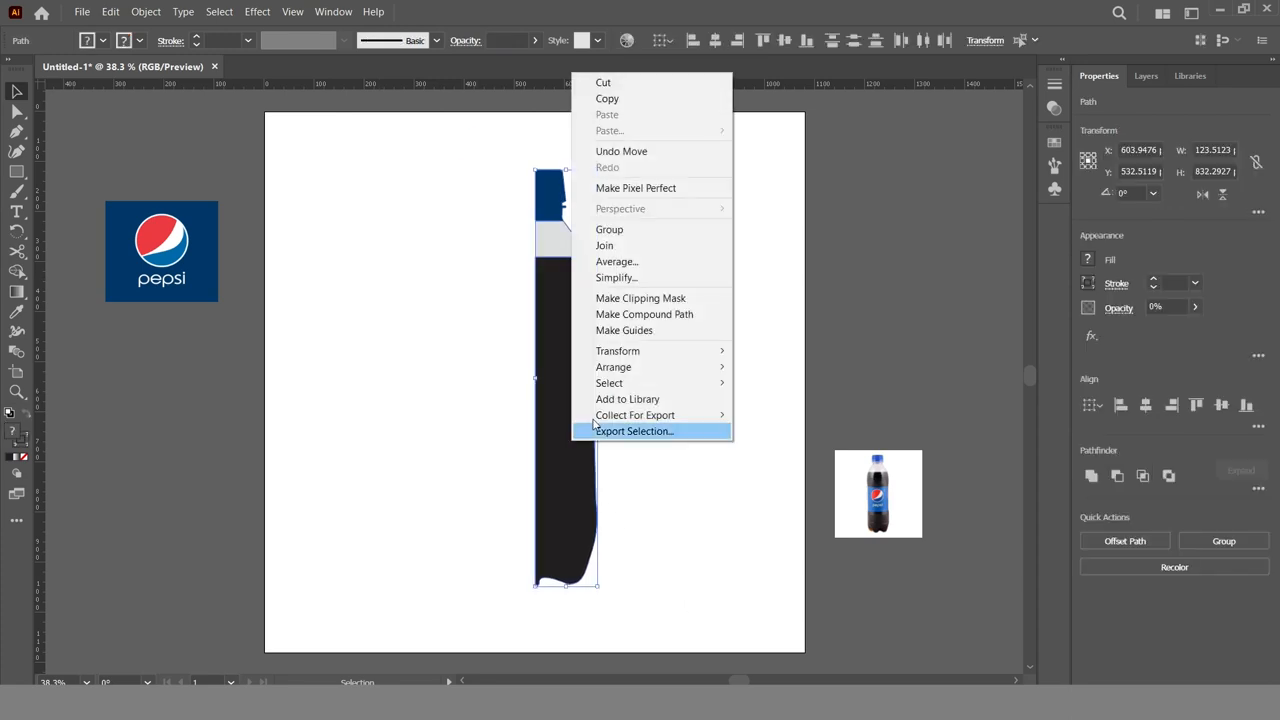
pyautogui.click(655, 232)
pyautogui.click(655, 244)
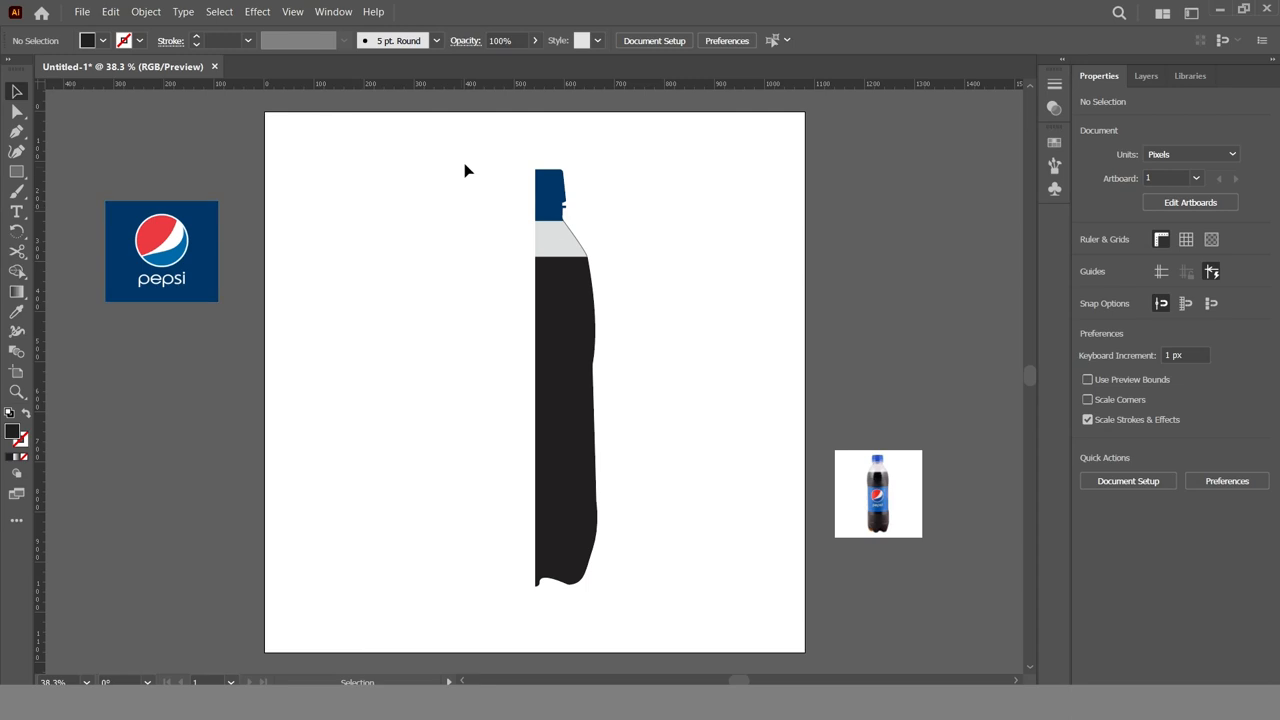
# Remove the stroke from the grouped half-bottle
pyautogui.moveTo(457, 171); pyautogui.dragTo(720, 330)
pyautogui.click(1089, 283)
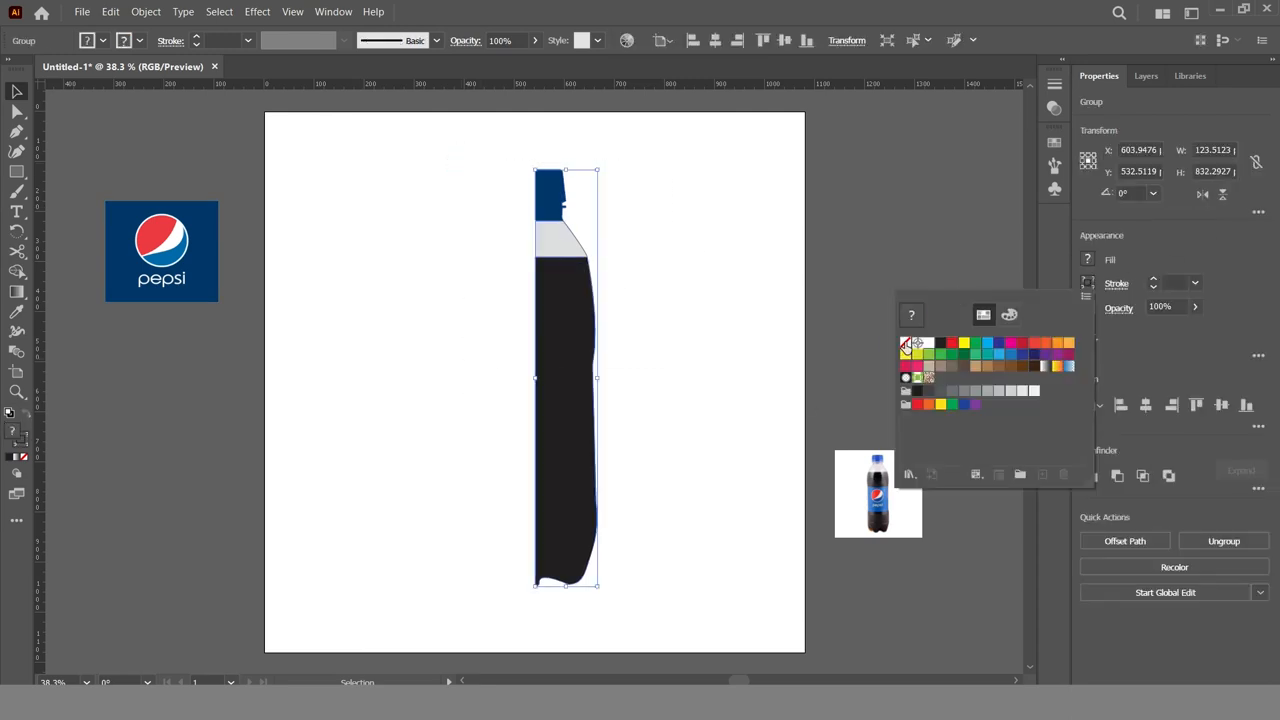
pyautogui.click(906, 345)
pyautogui.click(712, 292)
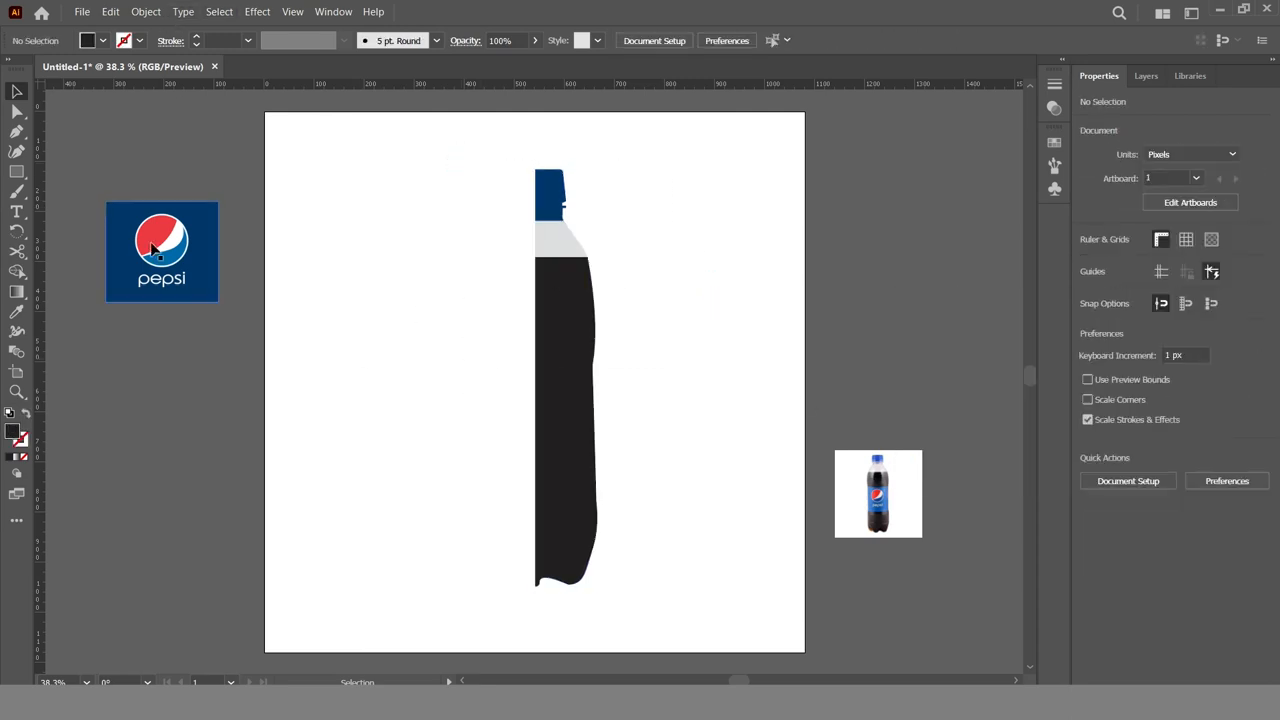
# Save the Pepsi logo artwork as a dynamic symbol named Pepsi and remove the original from the canvas
pyautogui.click(1054, 188)
pyautogui.moveTo(163, 252); pyautogui.dragTo(865, 204)
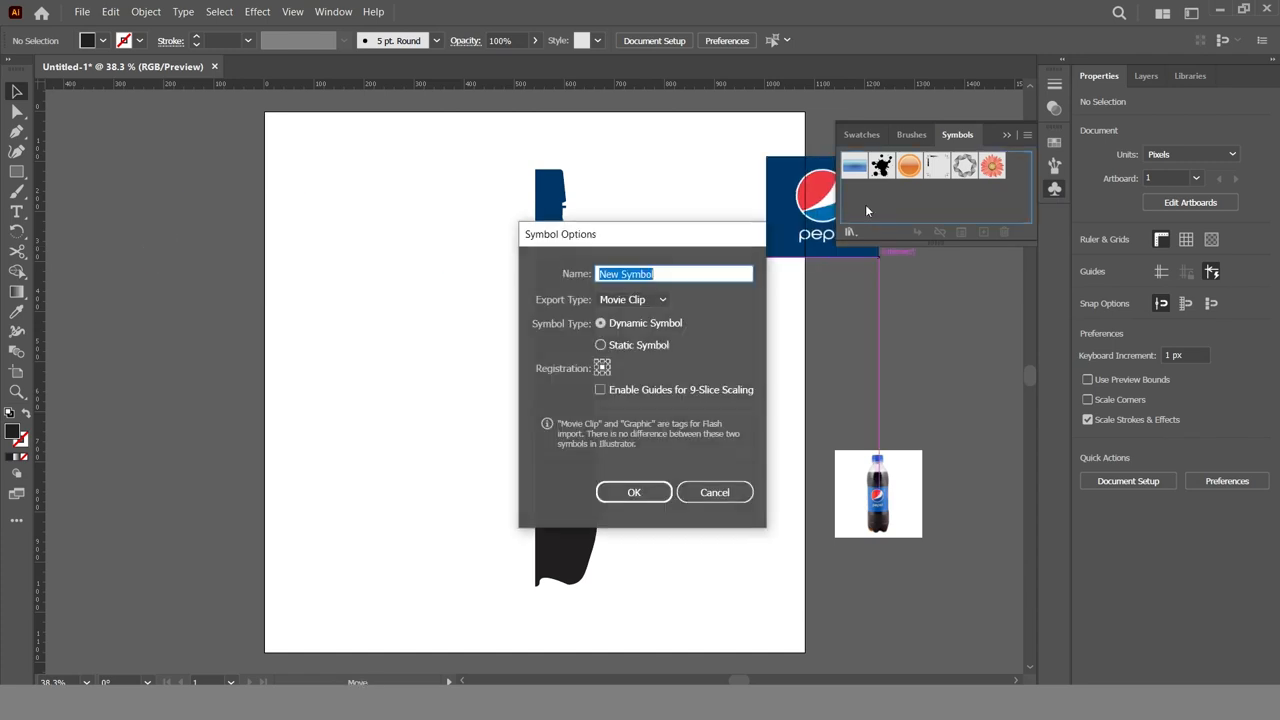
pyautogui.write('Pepsi')
pyautogui.click(630, 490)
# Move the reference photo thumbnail to the canvas beside the artboard's upper left corner
pyautogui.click(439, 447)
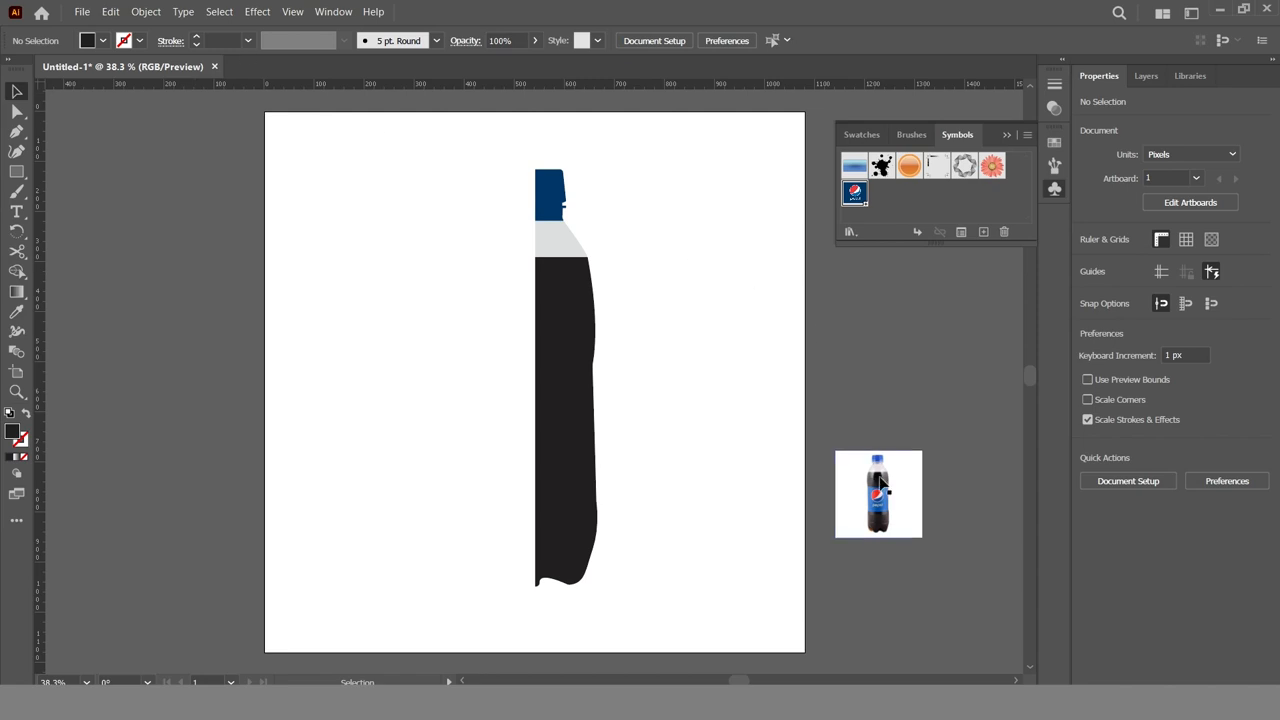
pyautogui.moveTo(881, 484); pyautogui.dragTo(106, 146)
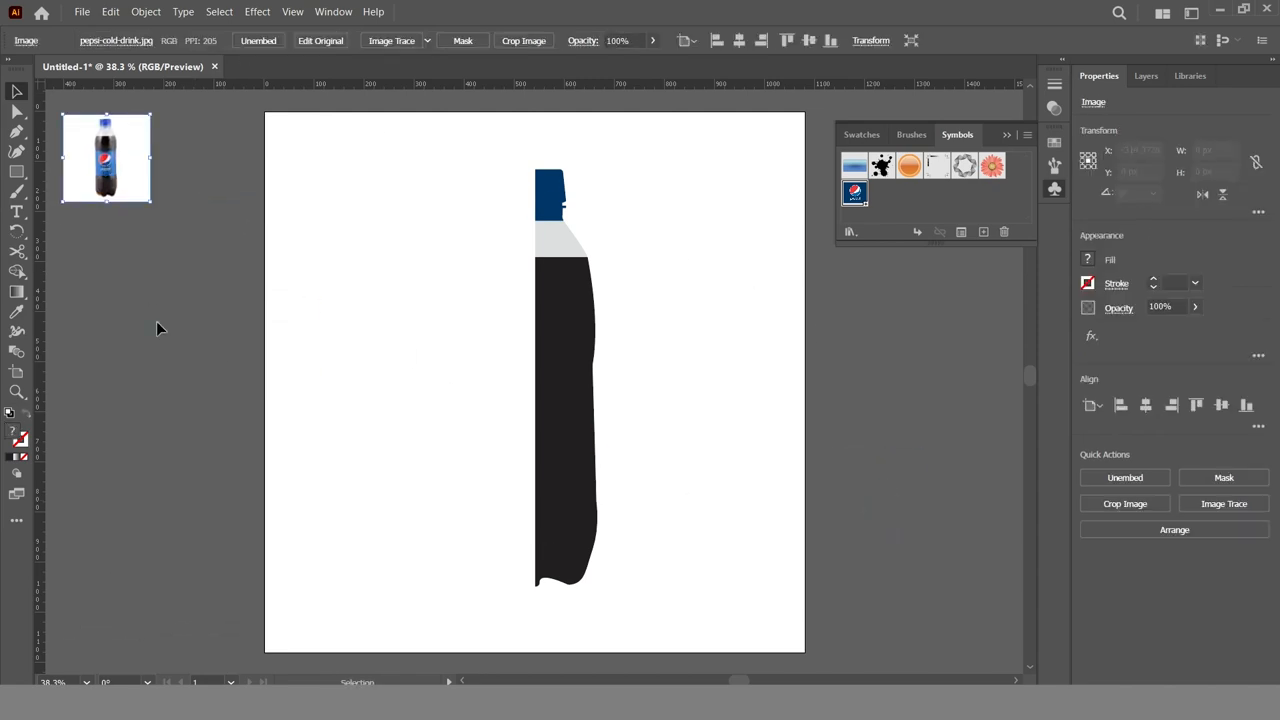
pyautogui.click(157, 329)
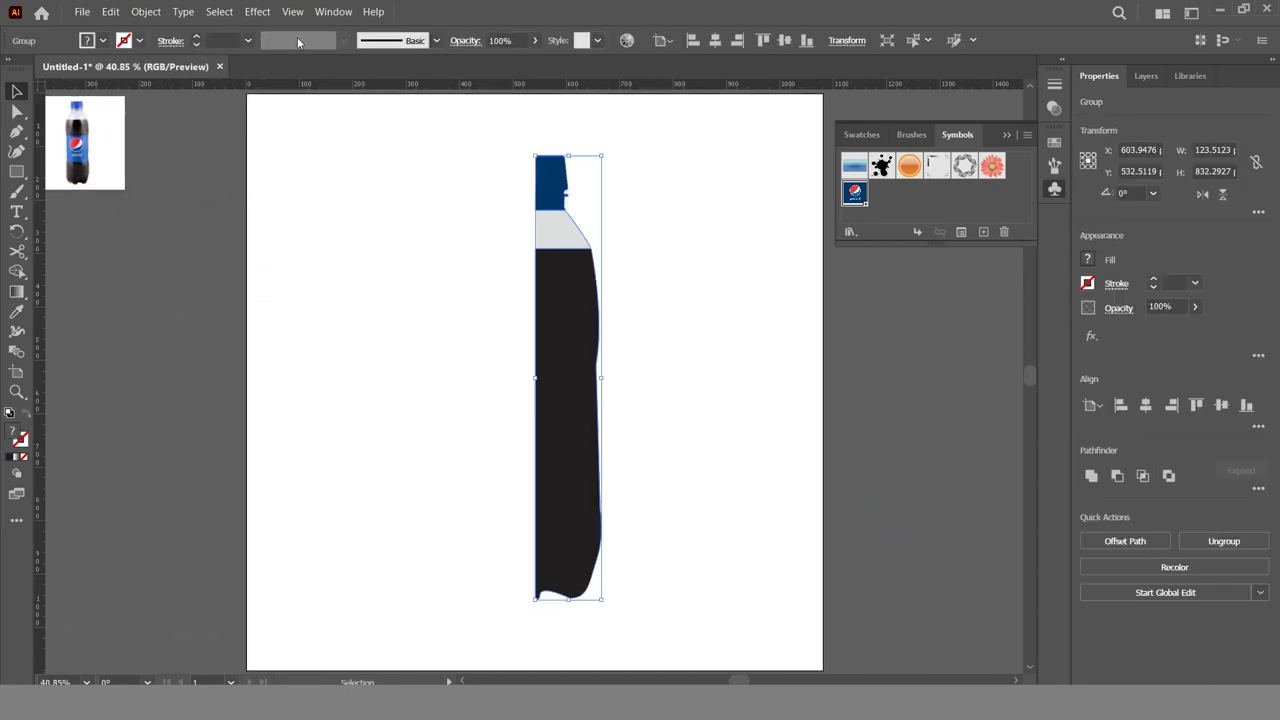
# Apply a 3D Revolve (Classic) effect to the half-bottle group with 3° perspective and 30 blend steps
pyautogui.click(257, 13)
pyautogui.moveTo(304, 113)
pyautogui.moveTo(484, 192)
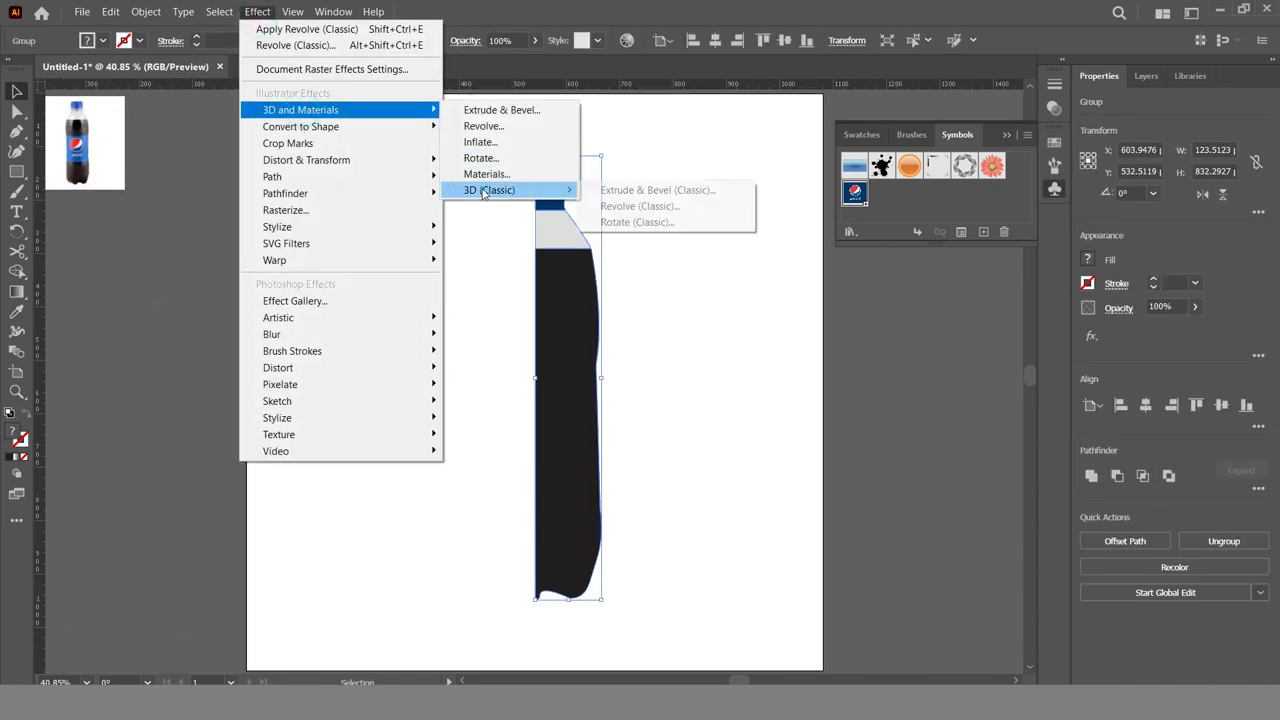
pyautogui.click(640, 206)
pyautogui.click(846, 243)
pyautogui.write('3')
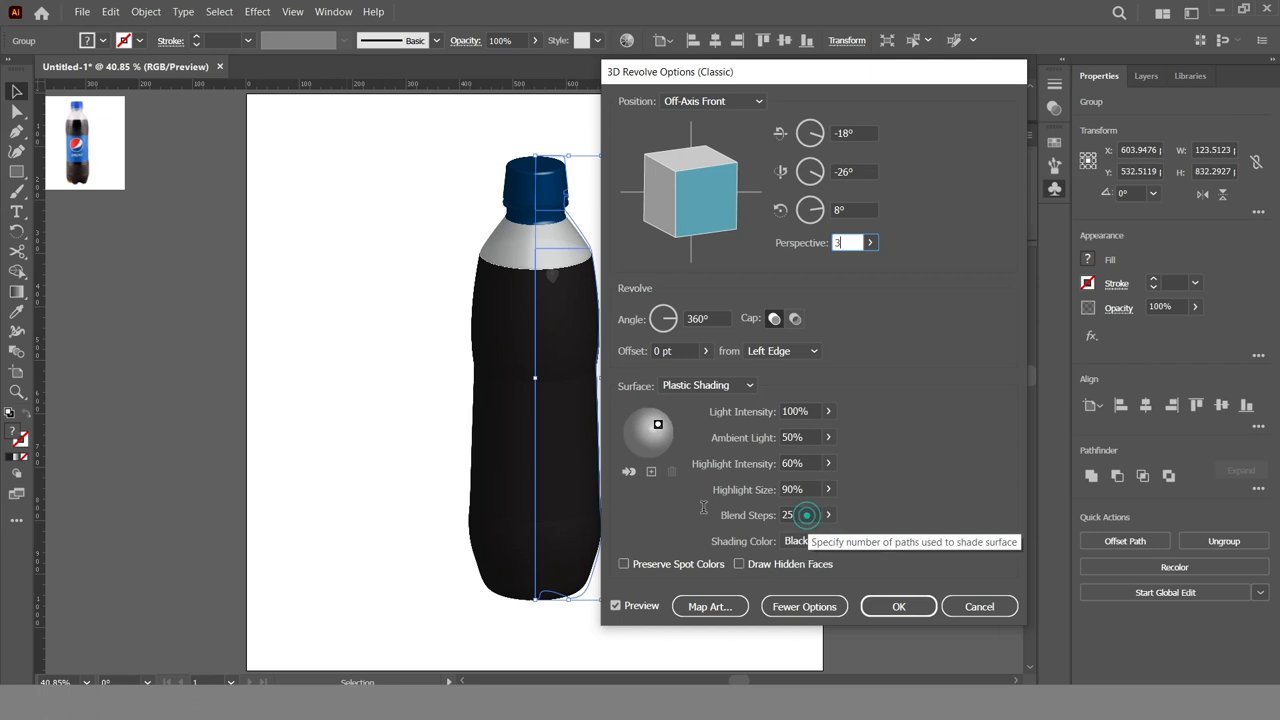
pyautogui.doubleClick(800, 515)
pyautogui.write('30')
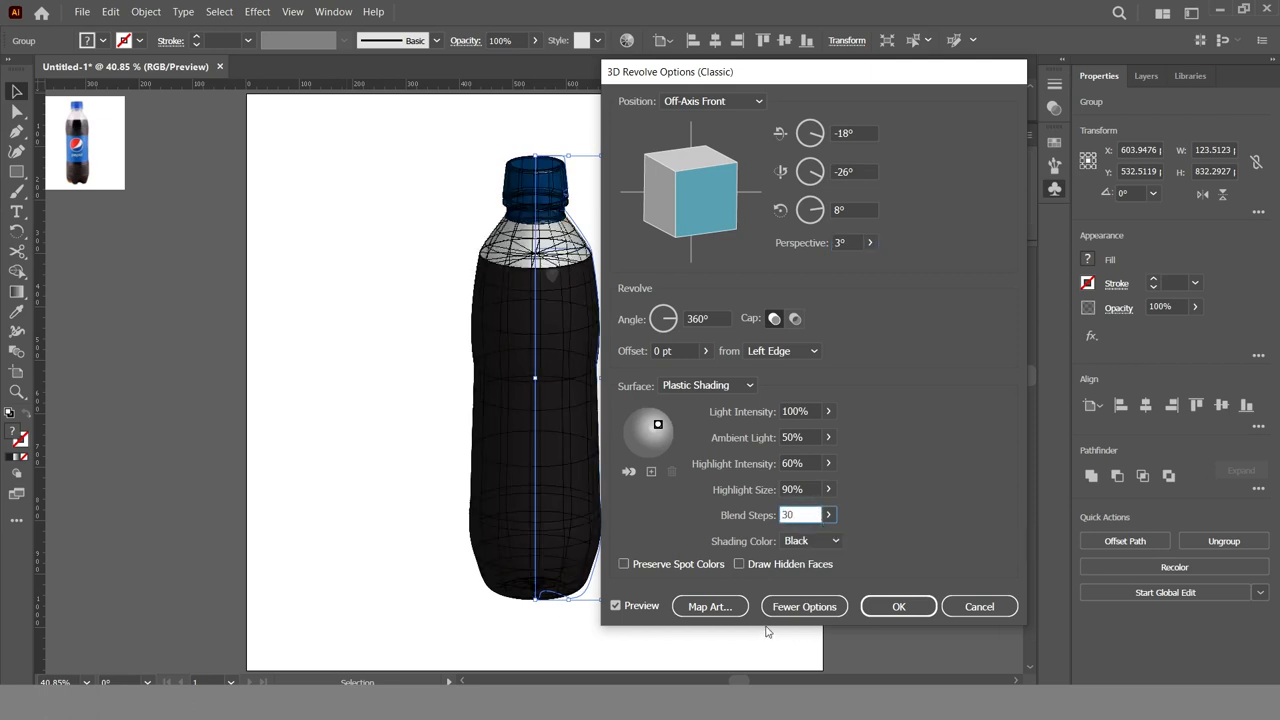
# Map the Pepsi symbol onto surface 5 of 21, the middle section of the bottle body
pyautogui.click(711, 604)
pyautogui.click(956, 101)
pyautogui.click(956, 101)
pyautogui.click(956, 101)
pyautogui.click(956, 101)
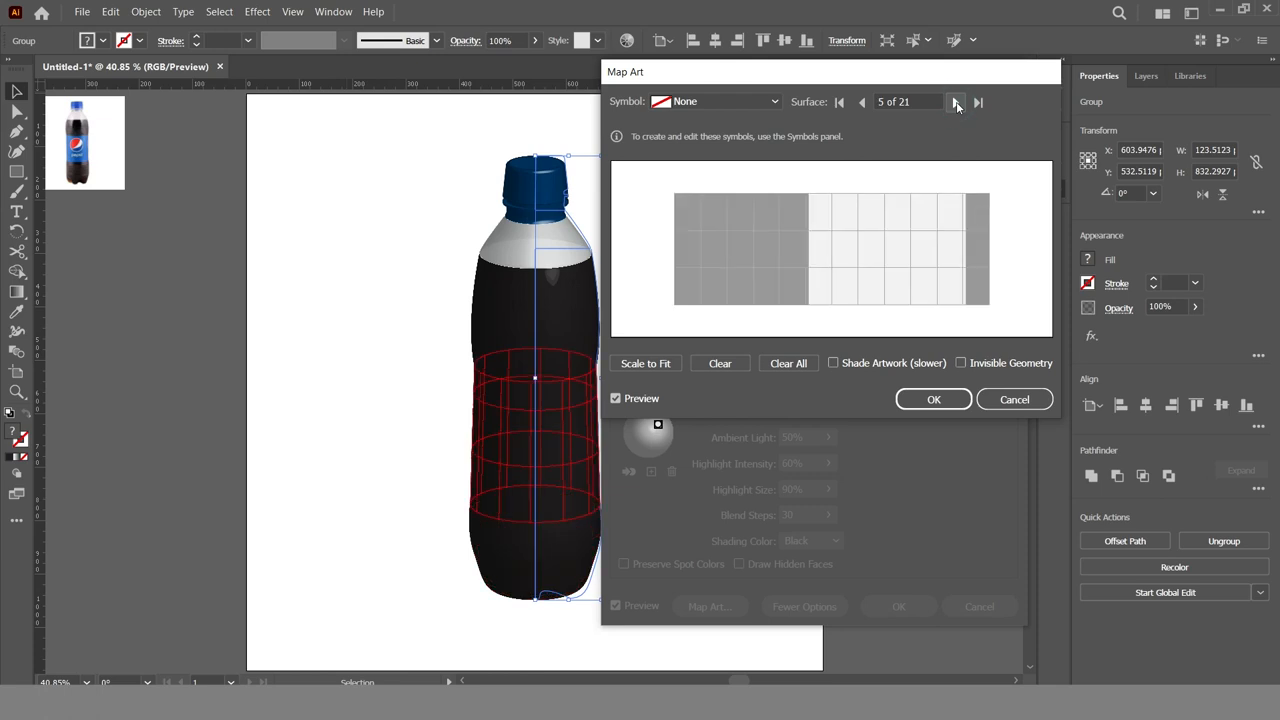
pyautogui.click(718, 101)
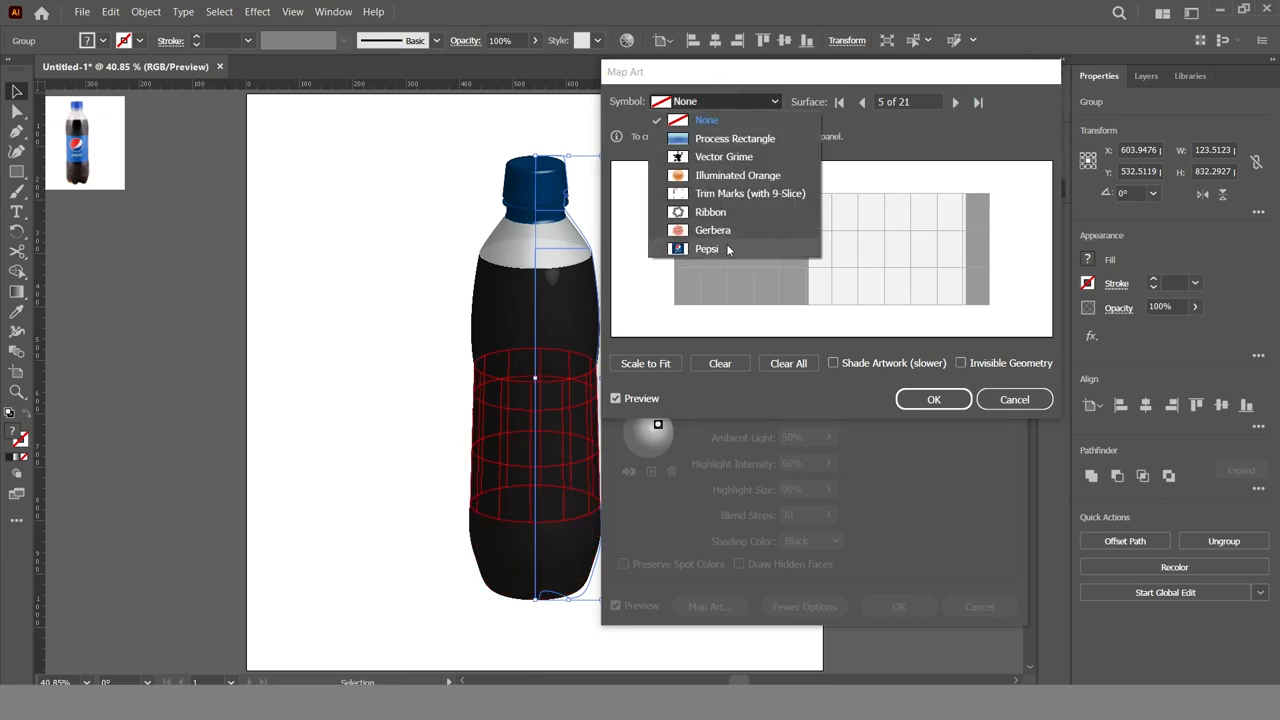
pyautogui.click(725, 249)
# Enlarge and reposition the Pepsi artwork on surface 5 until it spans the full height of the visible label area
pyautogui.moveTo(840, 263); pyautogui.dragTo(951, 301)
pyautogui.moveTo(906, 265); pyautogui.dragTo(888, 299)
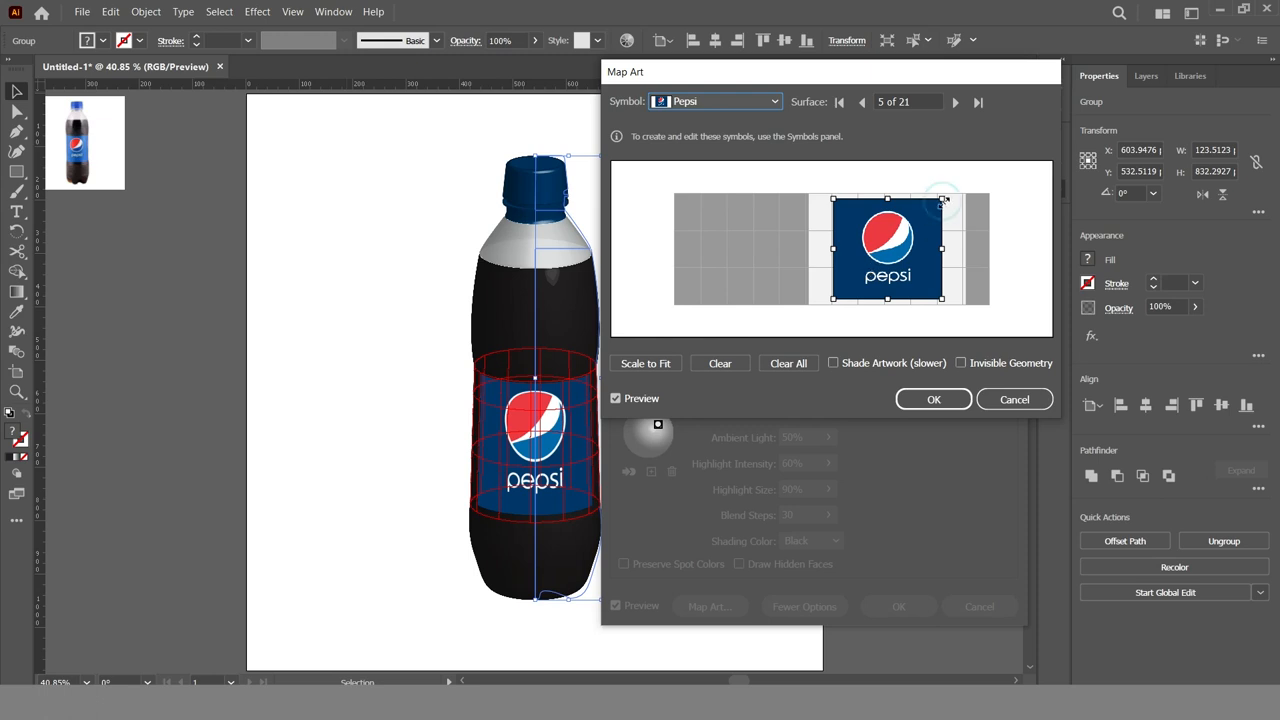
pyautogui.moveTo(944, 202); pyautogui.dragTo(951, 194)
pyautogui.moveTo(898, 256); pyautogui.dragTo(898, 260)
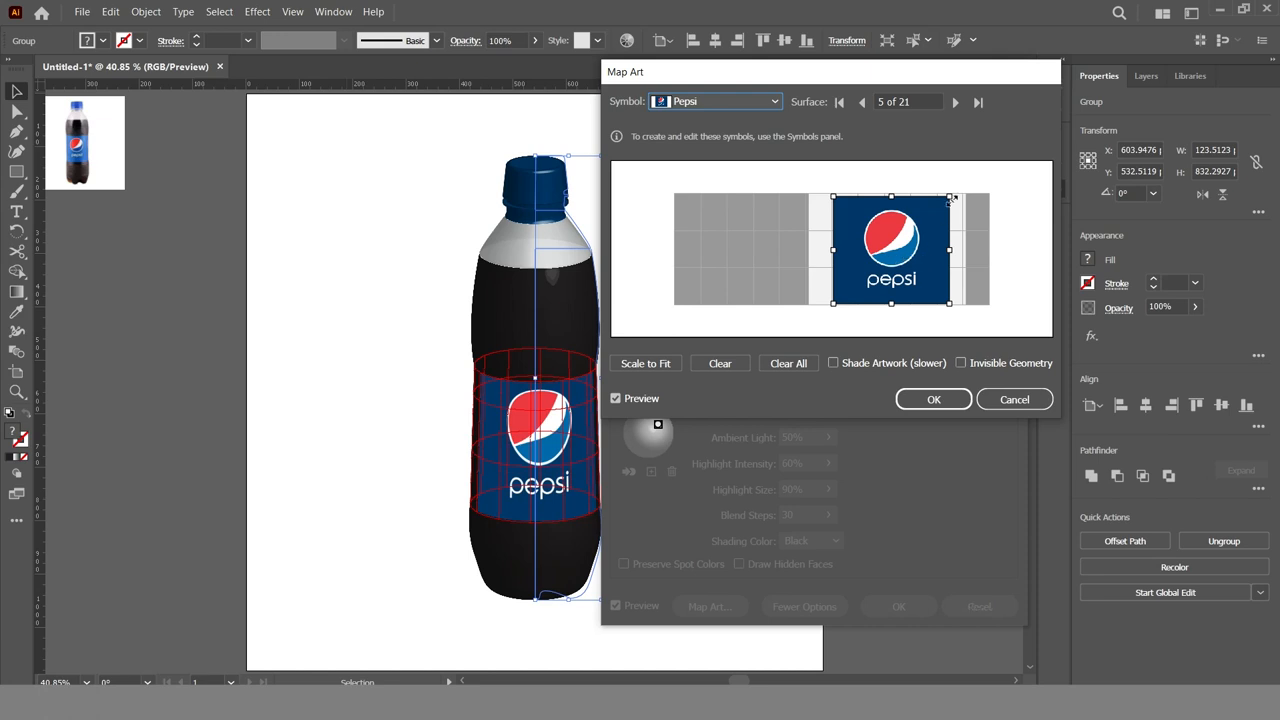
pyautogui.moveTo(951, 198); pyautogui.dragTo(955, 193)
pyautogui.moveTo(904, 251); pyautogui.dragTo(900, 253)
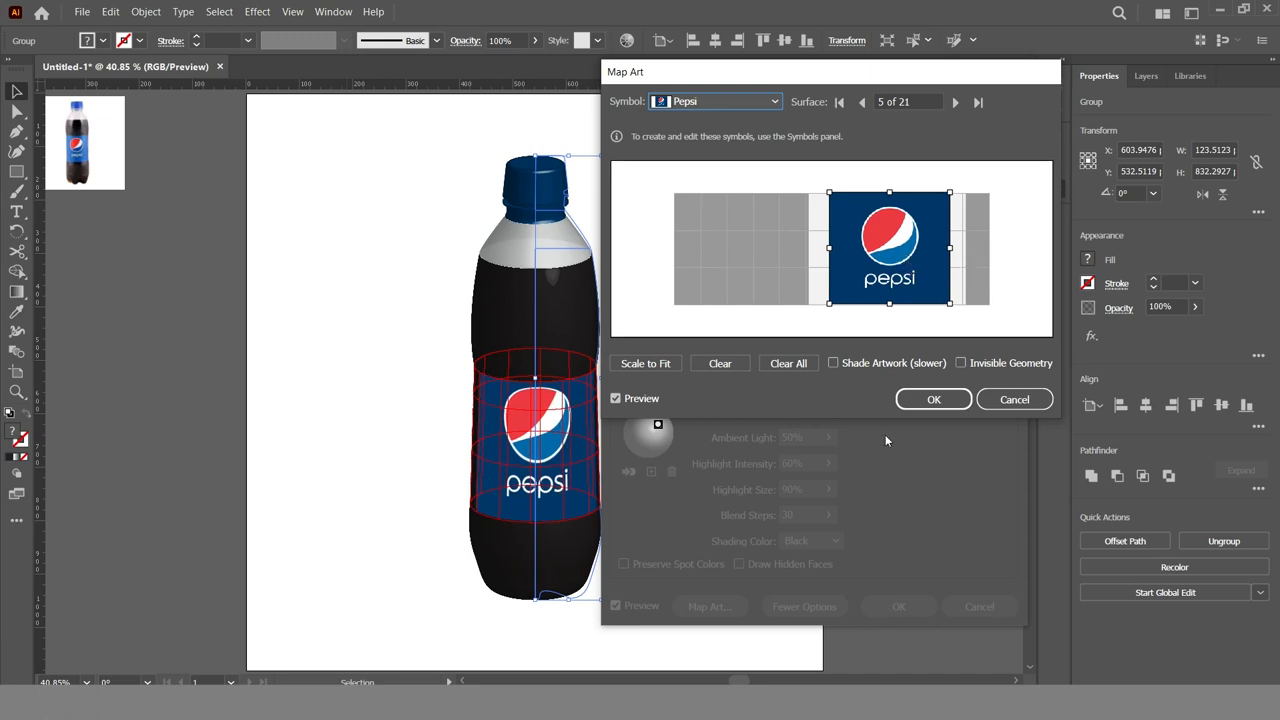
# Enable shading for the mapped artwork and preview surface 6 before returning to surface 5
pyautogui.click(834, 363)
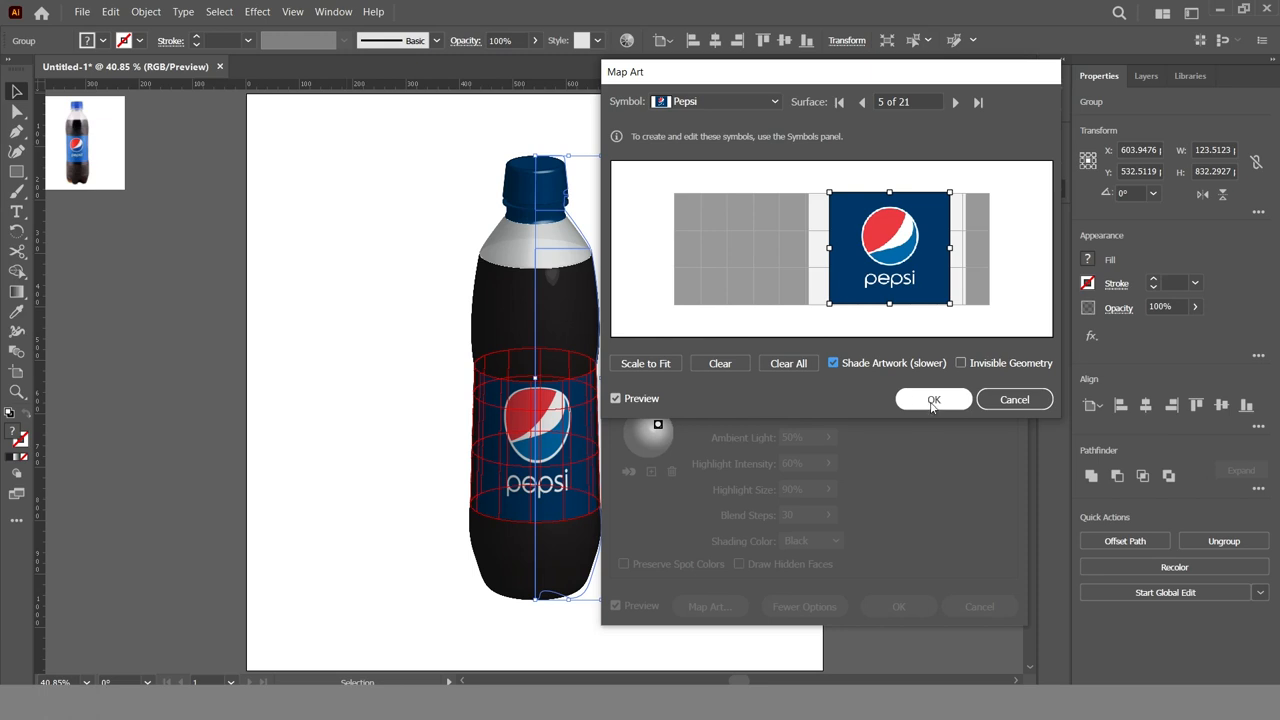
pyautogui.click(955, 102)
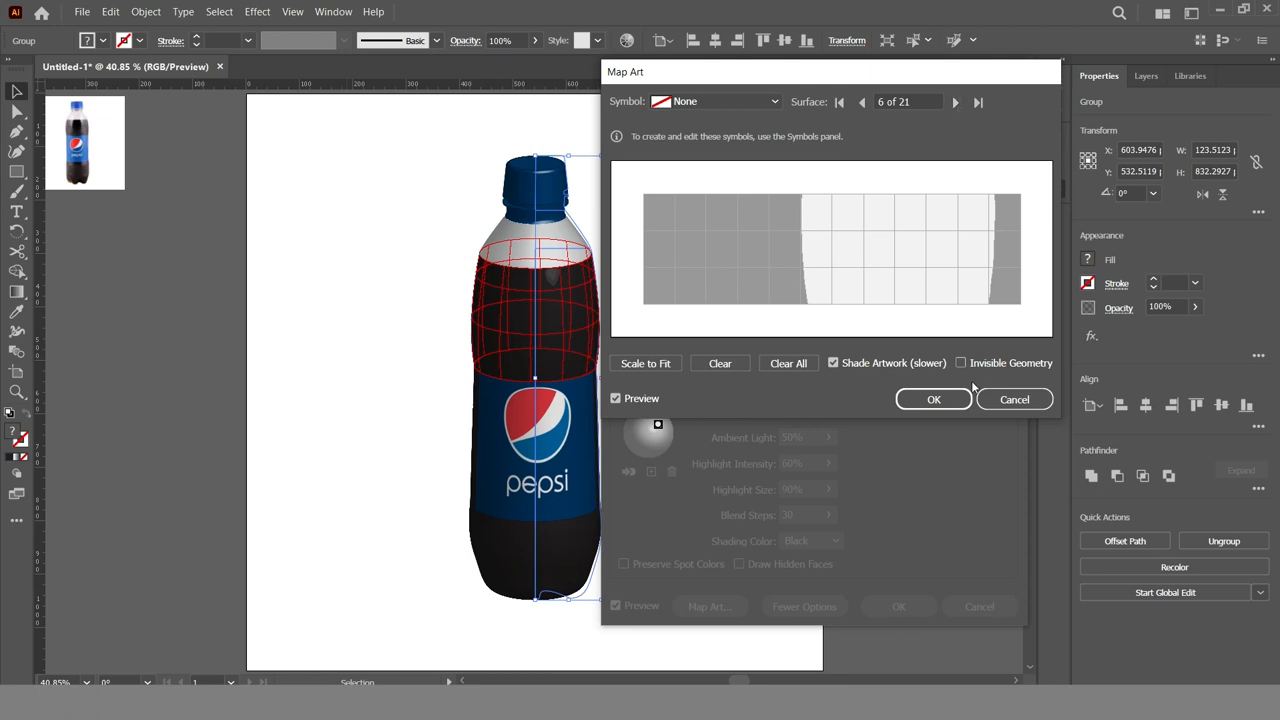
pyautogui.click(862, 102)
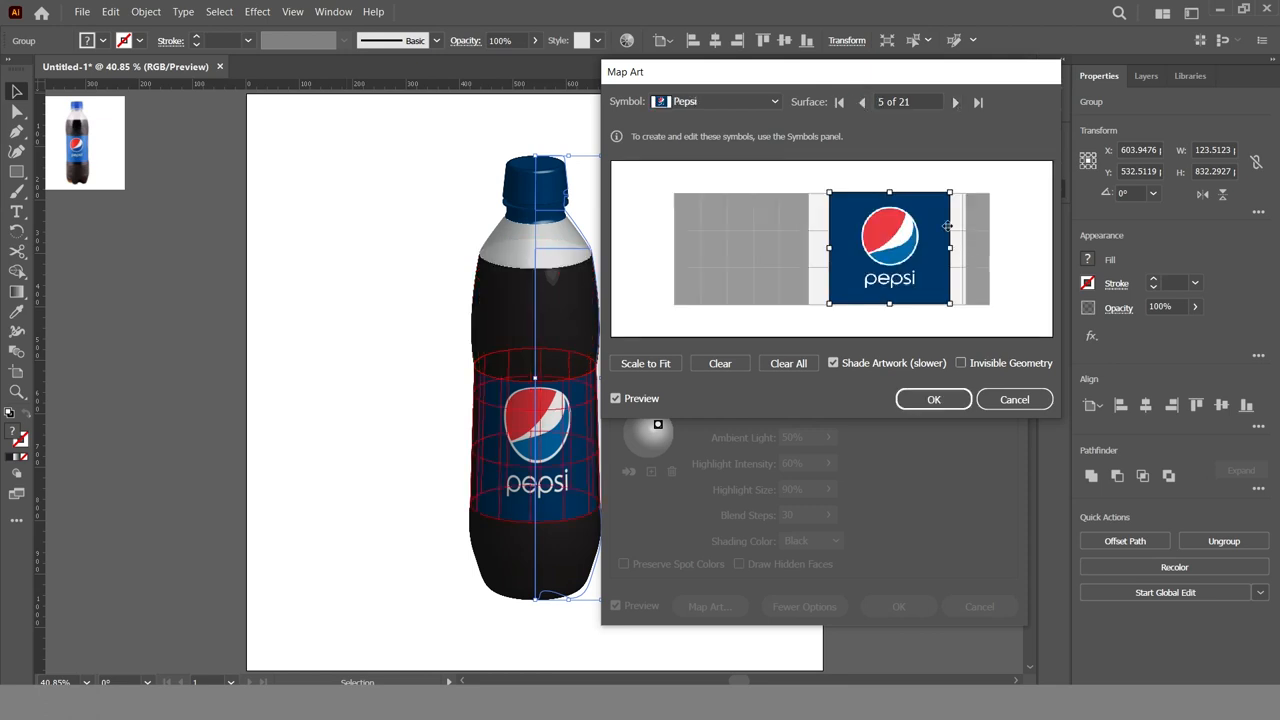
# Fine-tune the size and position of the Pepsi artwork on surface 5 and apply the mapping and 3D Revolve effect
pyautogui.moveTo(953, 195); pyautogui.dragTo(955, 196)
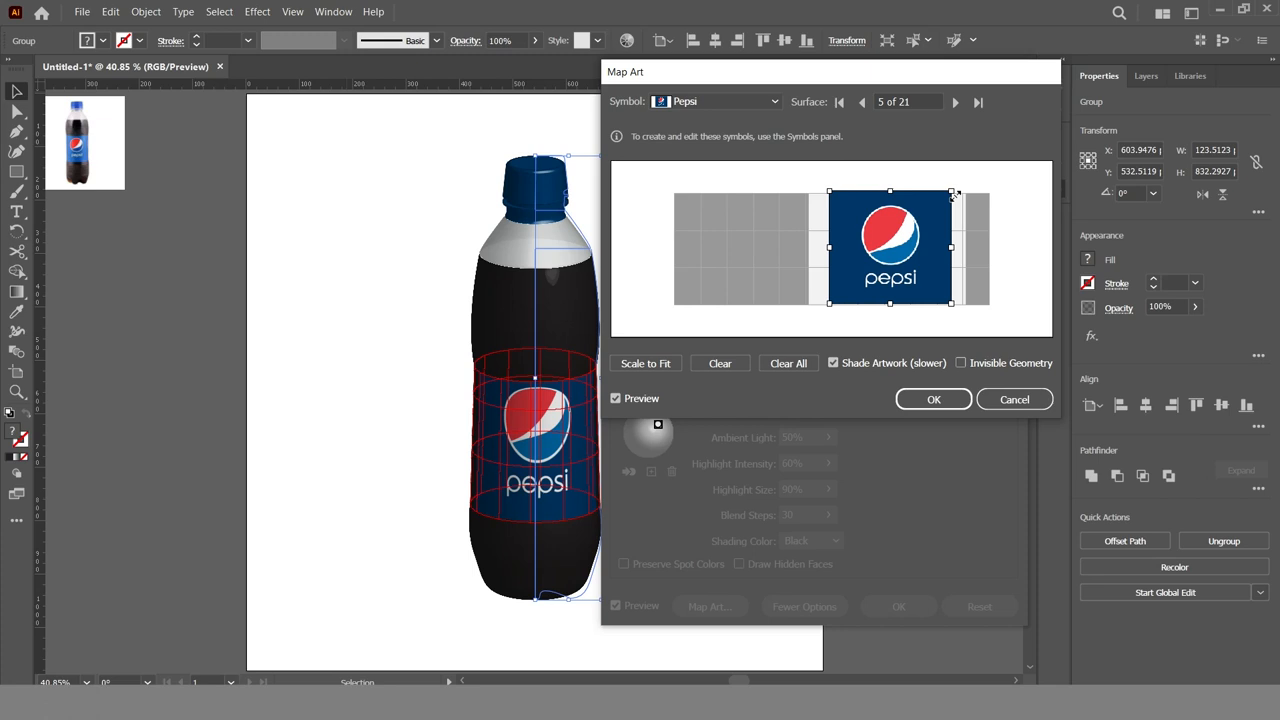
pyautogui.moveTo(904, 274); pyautogui.dragTo(900, 277)
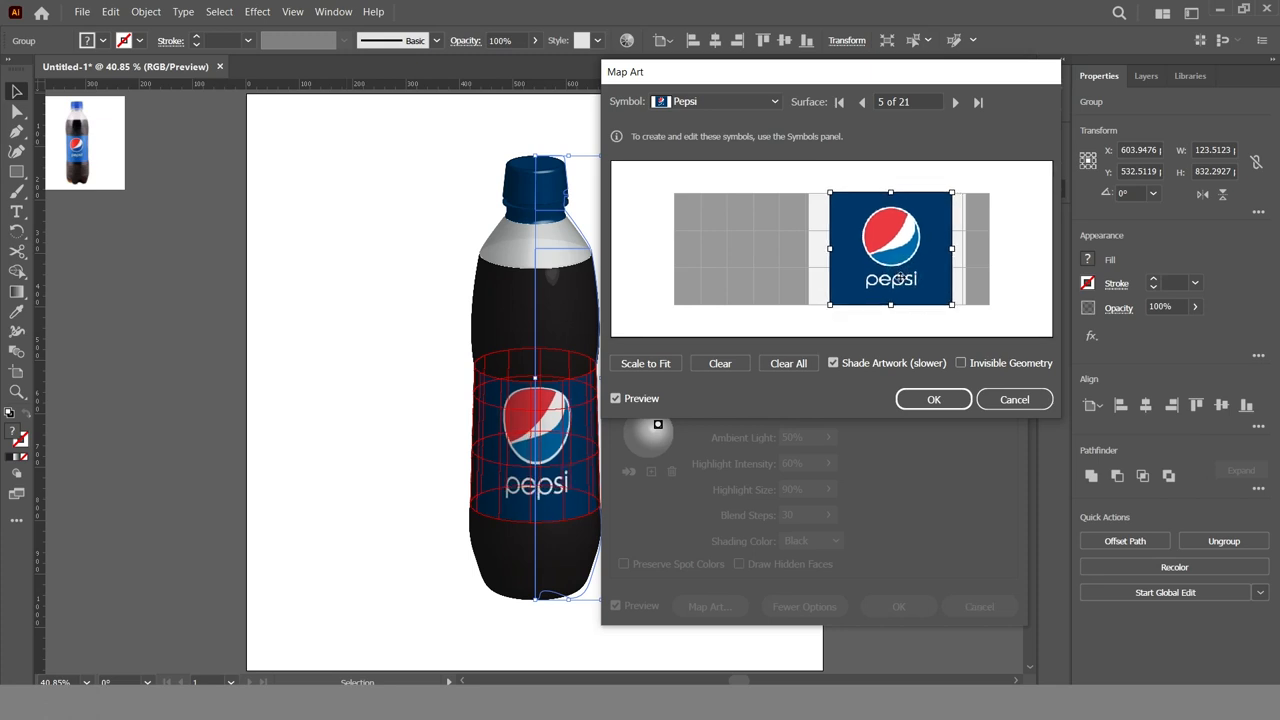
pyautogui.click(954, 102)
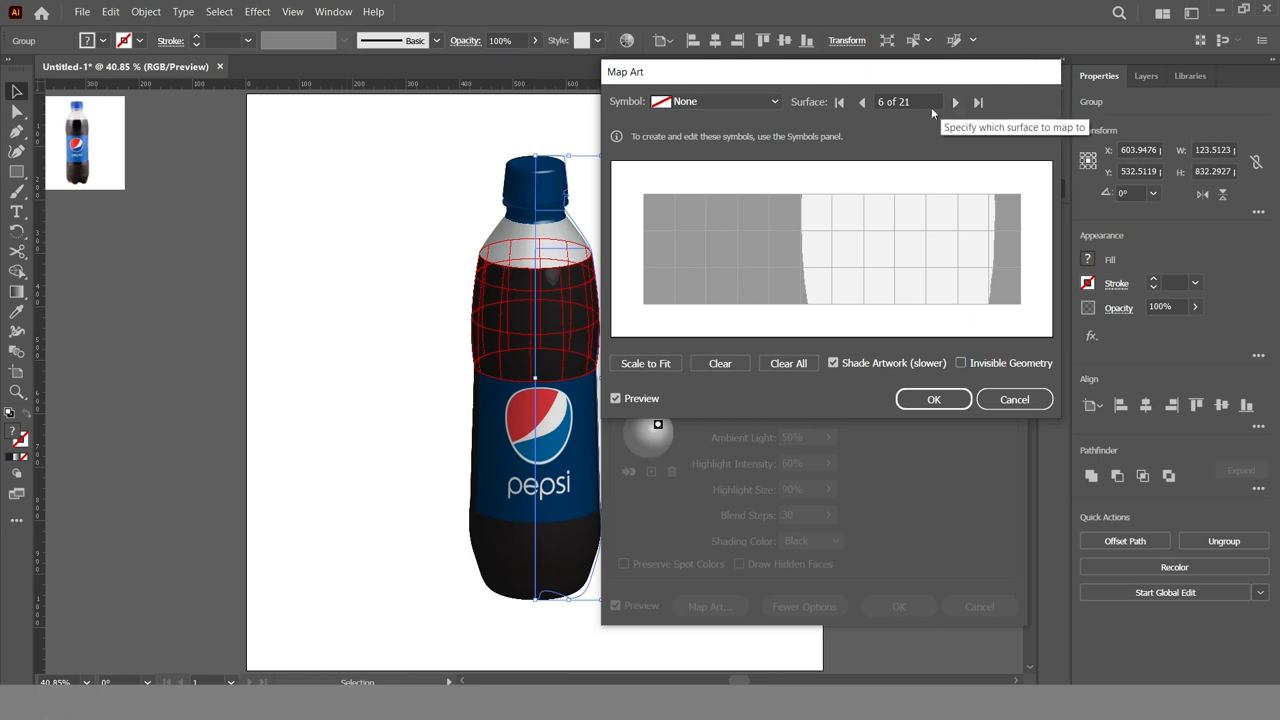
pyautogui.click(862, 102)
pyautogui.click(934, 400)
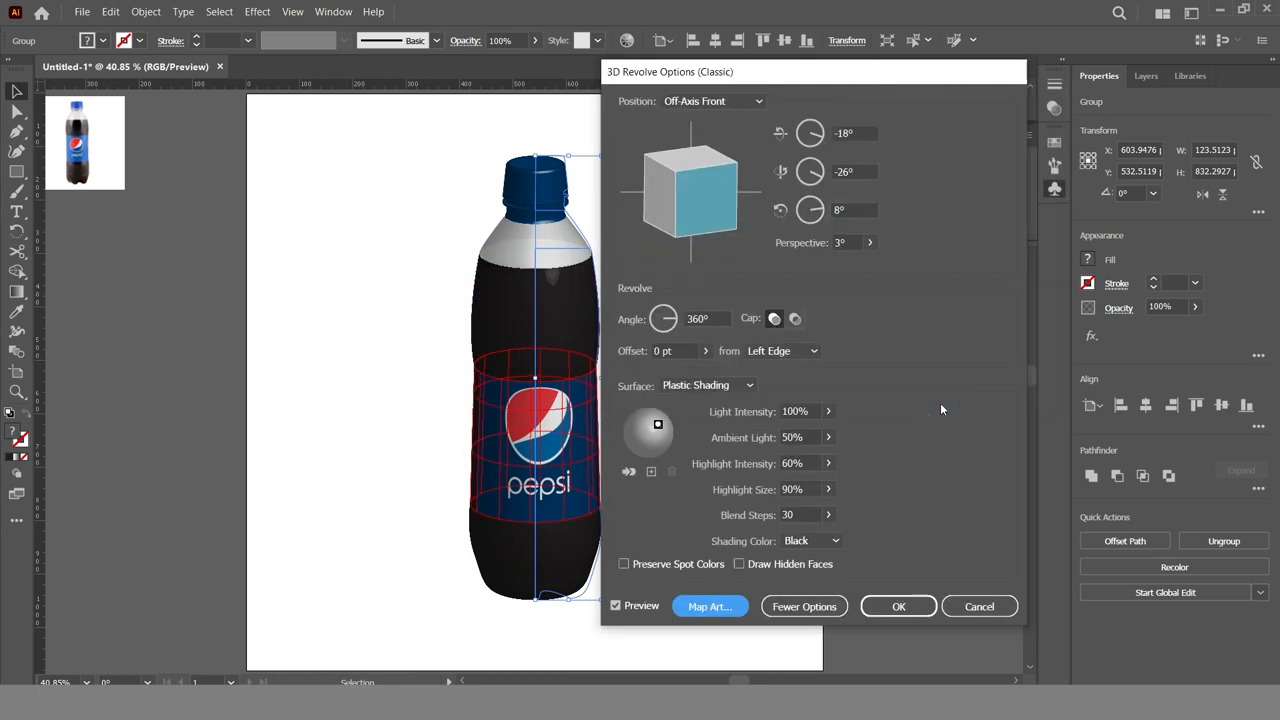
pyautogui.click(898, 606)
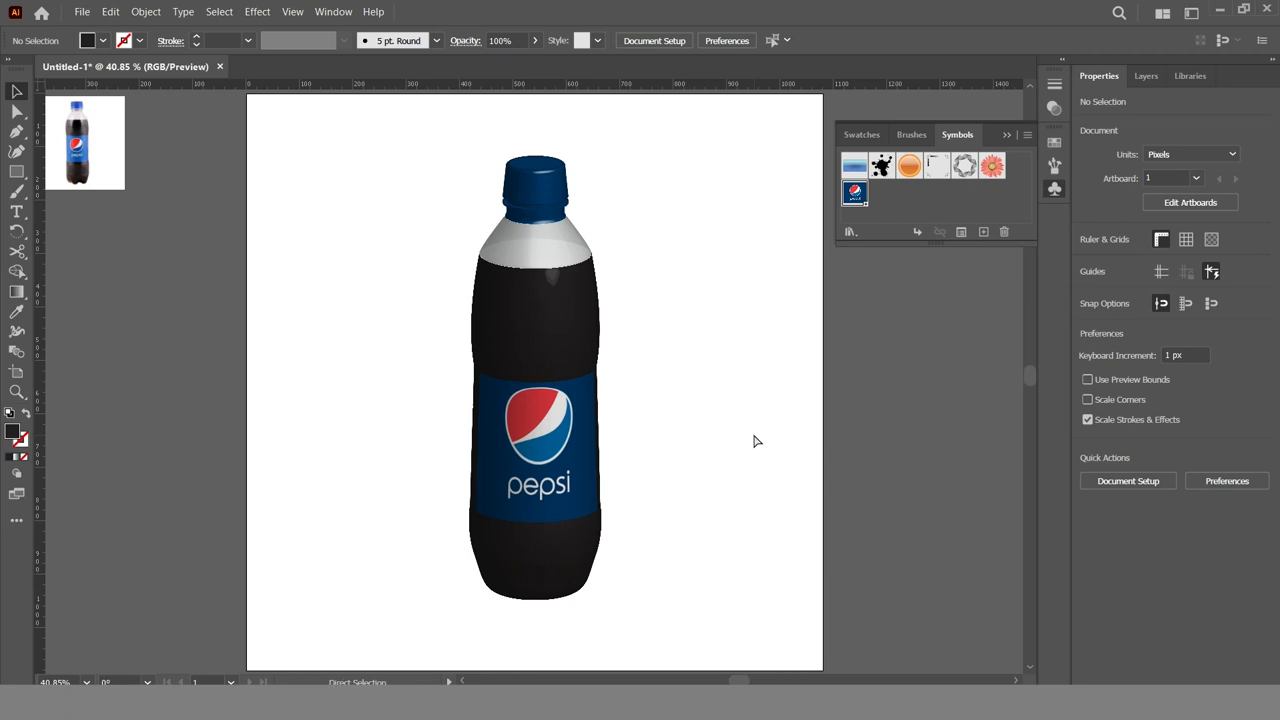
# Delete the reference bottle photo beside the artboard and collapse the symbol library to leave the finished bottle unobstructed
pyautogui.hotkey('ctrl', '-')
pyautogui.click(189, 186)
pyautogui.press('Delete')
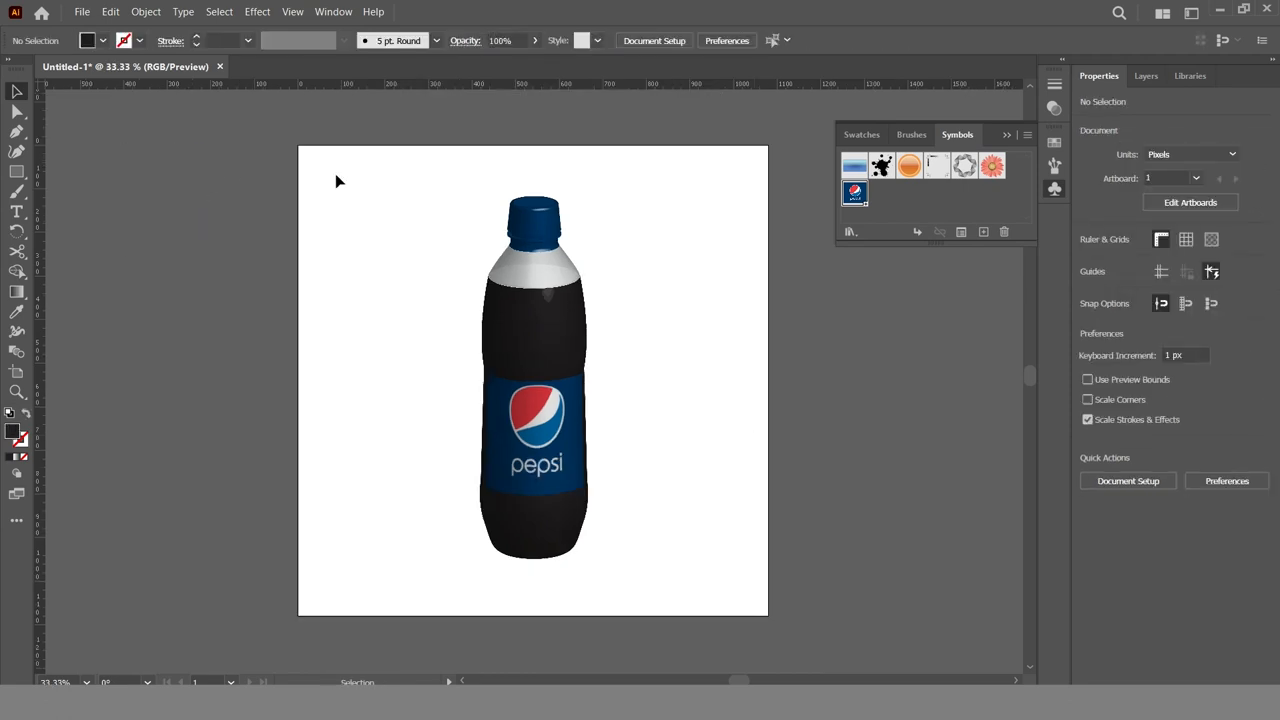
pyautogui.click(1004, 138)
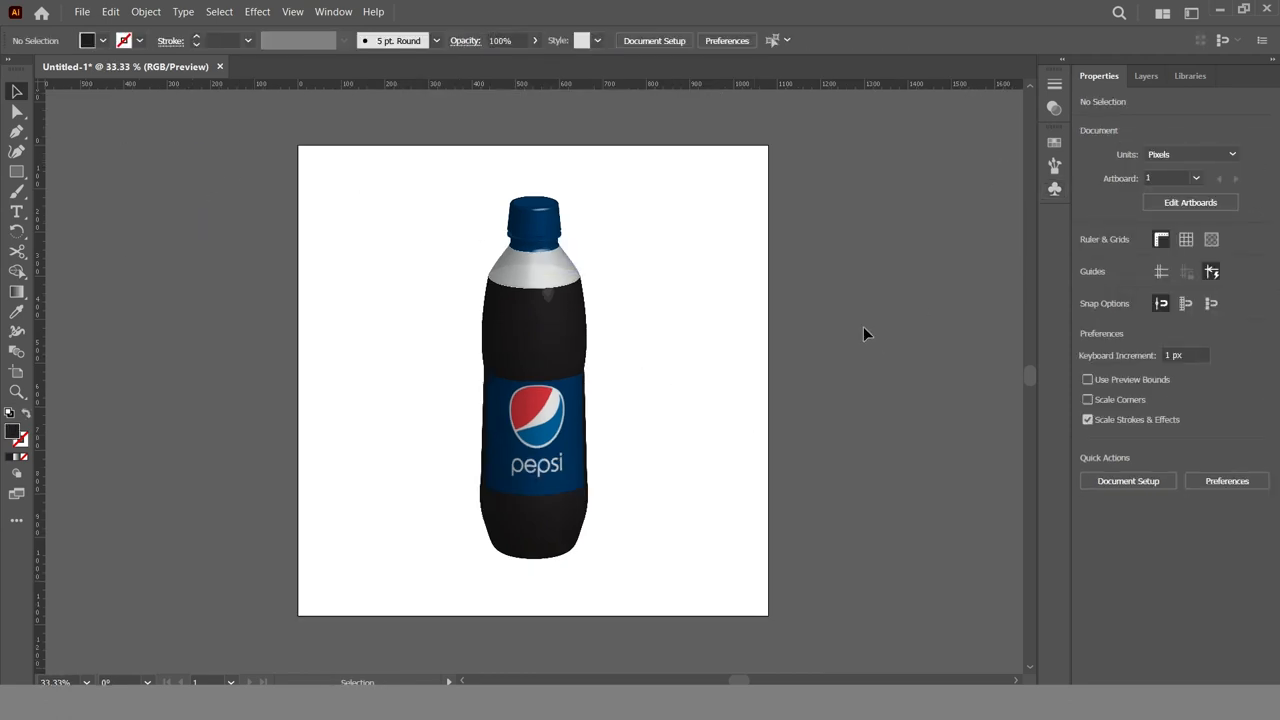
pyautogui.hotkey('ctrl', '+')
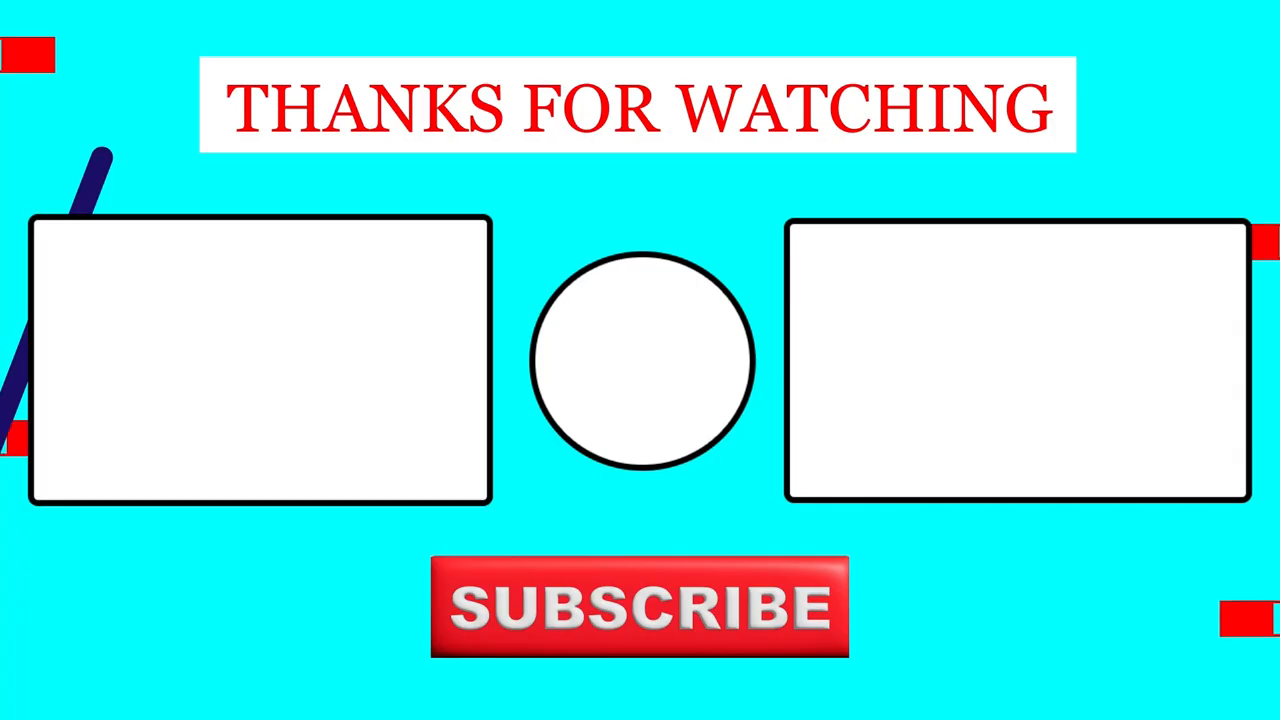